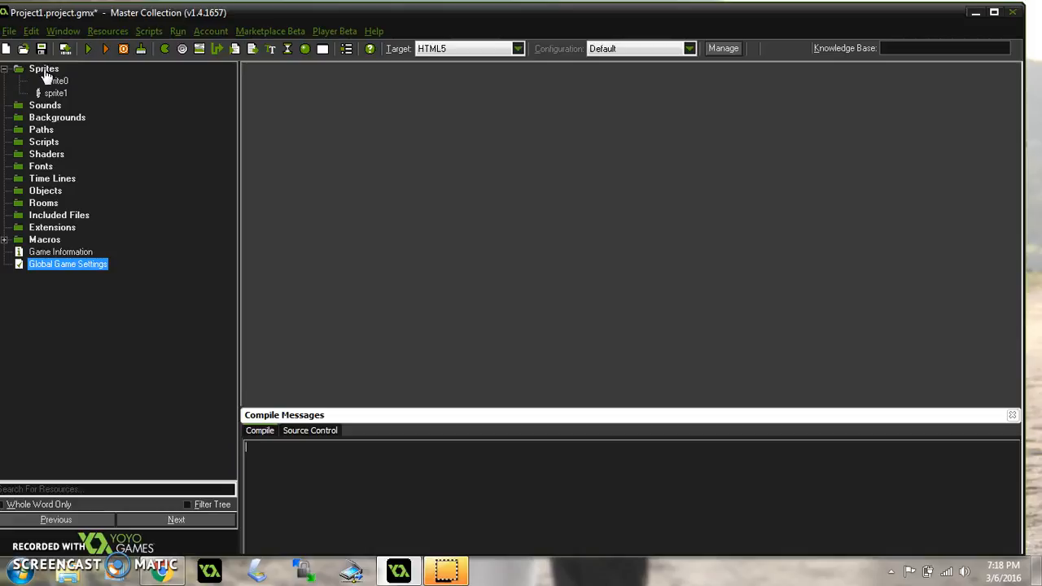
- Create a new sprite and add a blank 32 by 32 image to it in the sprite editor
{"action": "left_click", "coordinate": [55, 93]}
{"action": "right_click", "coordinate": [48, 68]}
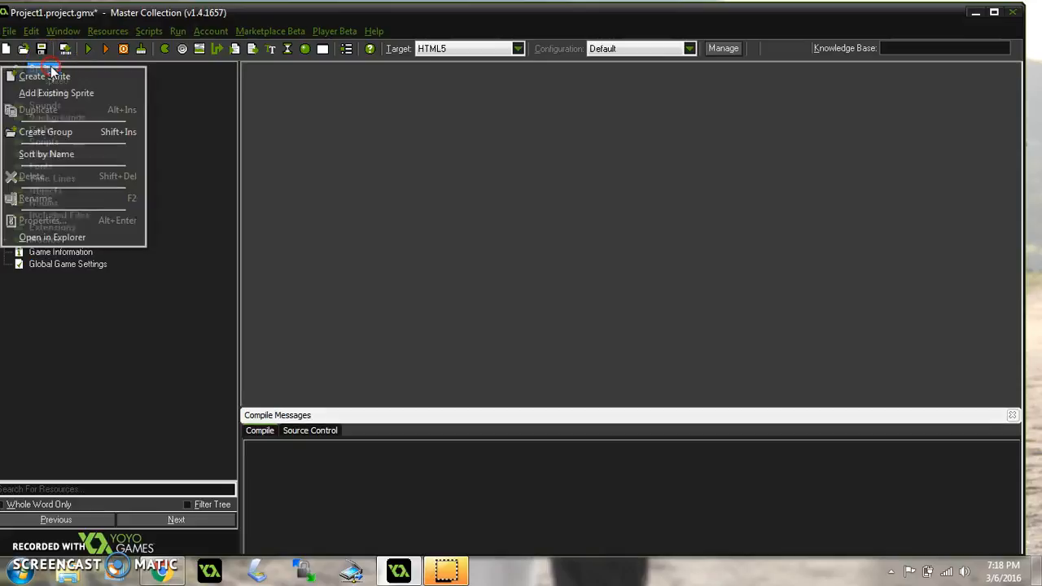
{"action": "left_click", "coordinate": [50, 76]}
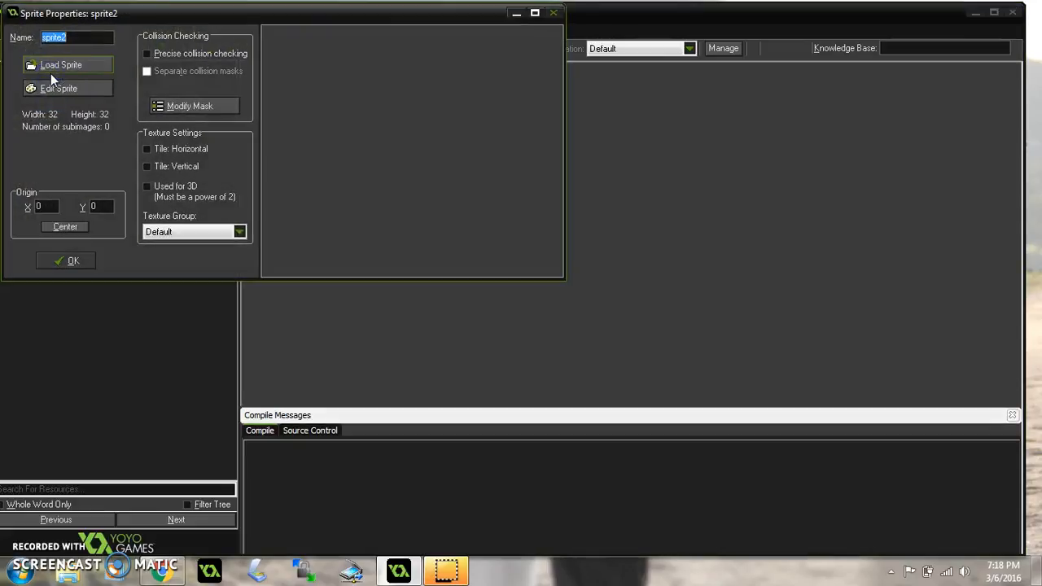
{"action": "left_click", "coordinate": [85, 91]}
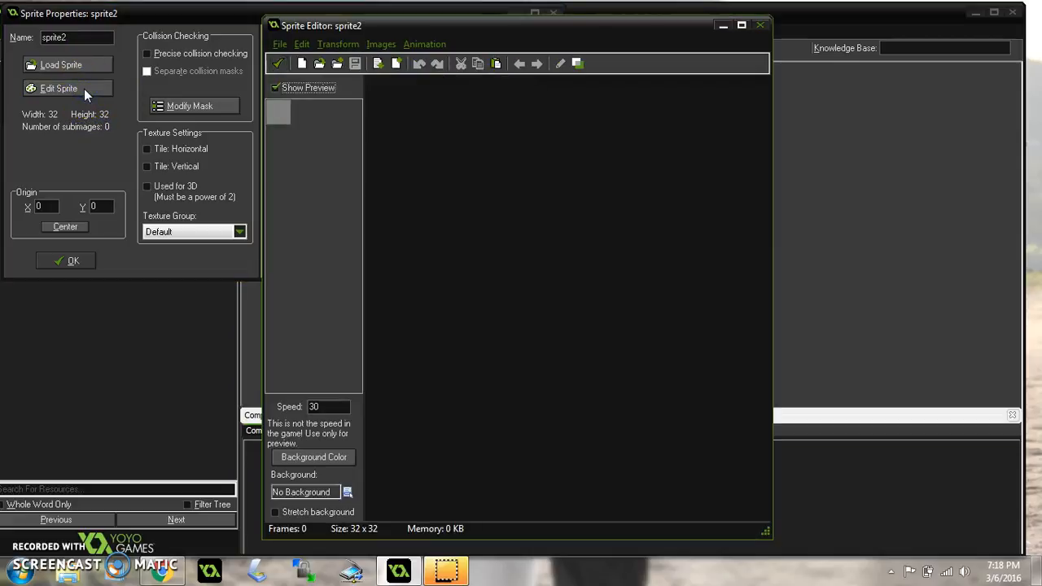
{"action": "left_click", "coordinate": [304, 64]}
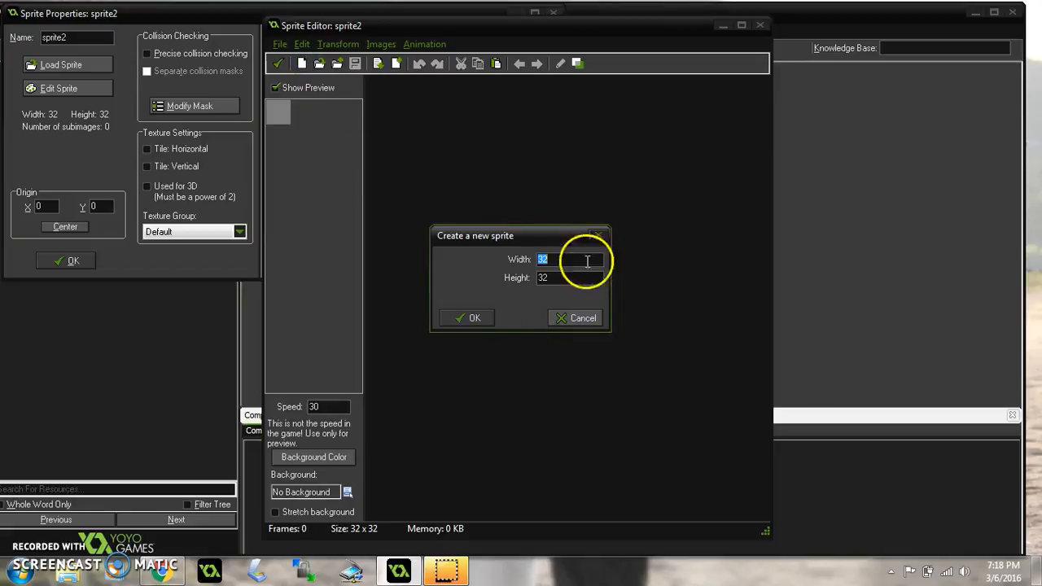
{"action": "left_click", "coordinate": [479, 318]}
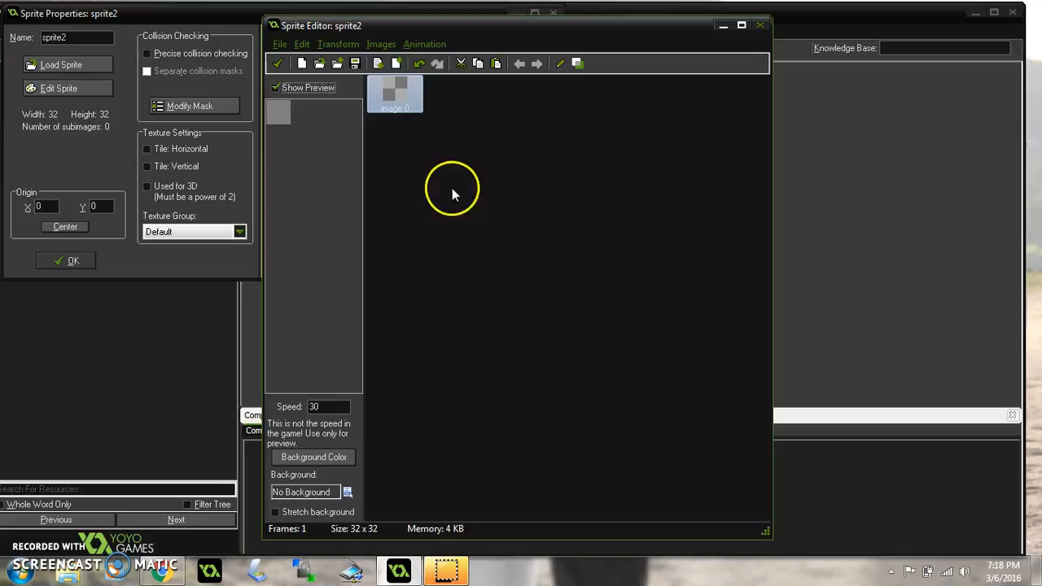
- Open the blank frame, image 0, for drawing in the image editor
{"action": "left_click", "coordinate": [404, 95]}
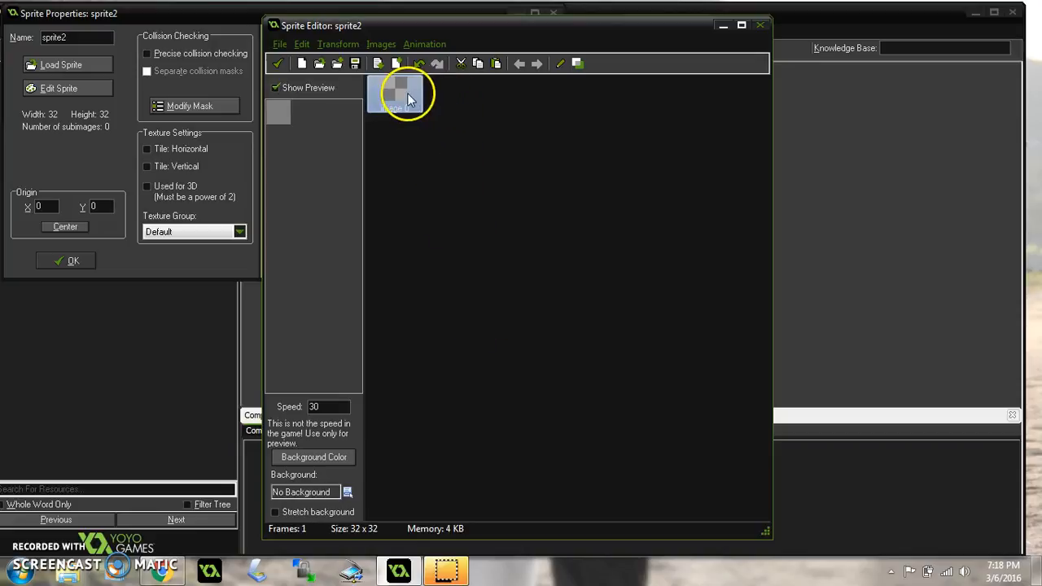
{"action": "double_click", "coordinate": [399, 91]}
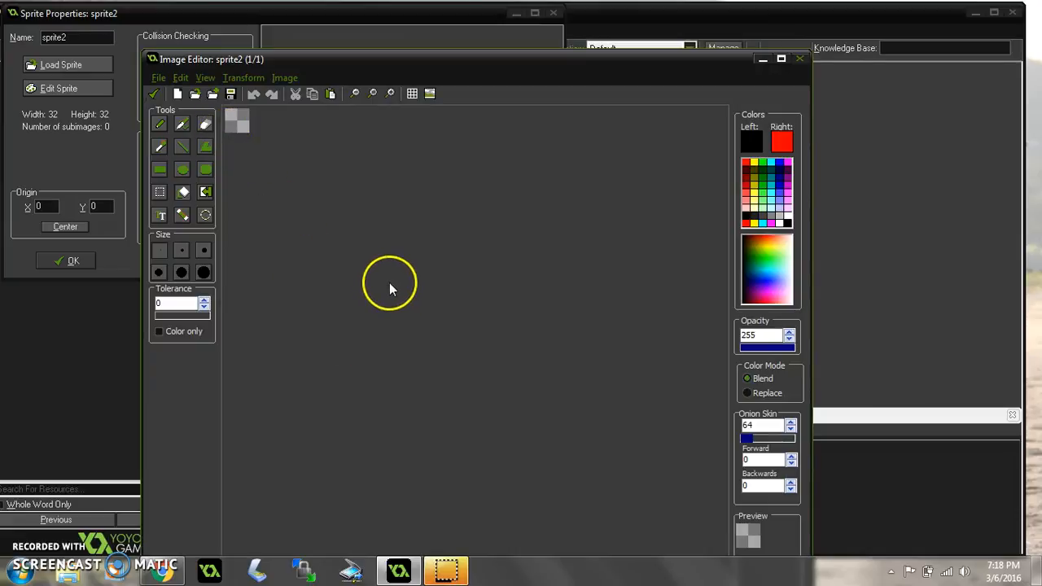
{"action": "left_click", "coordinate": [390, 94]}
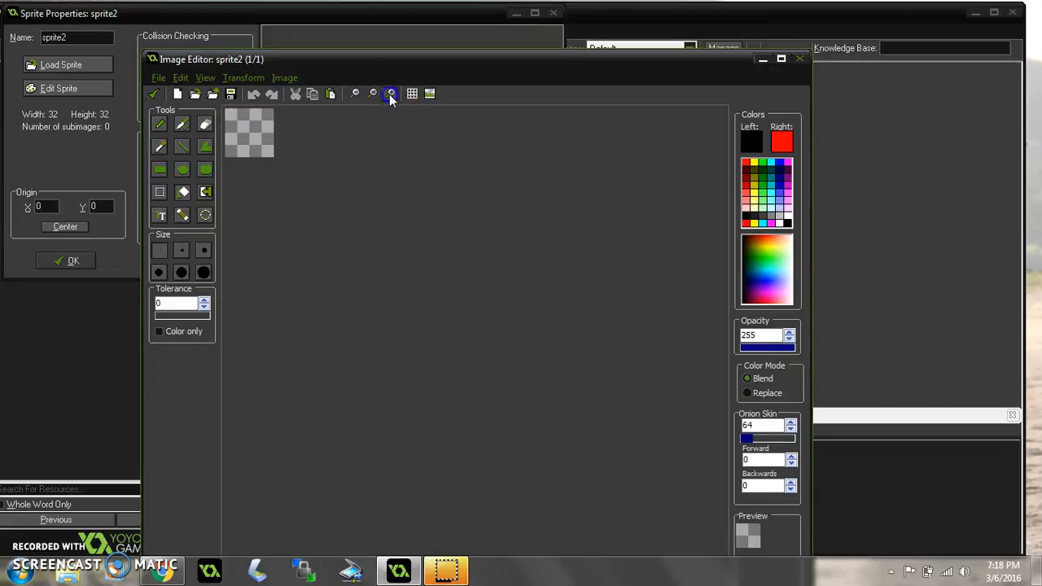
{"action": "left_click", "coordinate": [389, 94]}
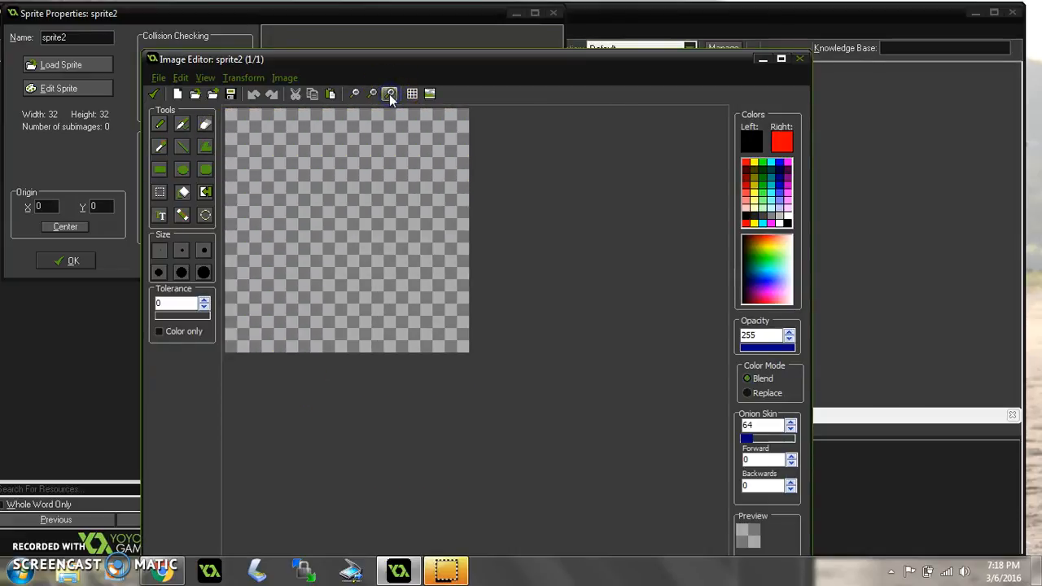
- Draw a freehand black outline with a small shape inside using the pencil, and erase all of it
{"action": "left_click", "coordinate": [160, 125]}
{"action": "mouse_move", "coordinate": [276, 207]}
{"action": "left_mouse_down"}
{"action": "mouse_move", "coordinate": [370, 142]}
{"action": "mouse_move", "coordinate": [367, 295]}
{"action": "mouse_move", "coordinate": [263, 214]}
{"action": "mouse_move", "coordinate": [271, 203]}
{"action": "mouse_move", "coordinate": [338, 204]}
{"action": "mouse_move", "coordinate": [303, 204]}
{"action": "left_mouse_up"}
{"action": "left_click", "coordinate": [205, 124]}
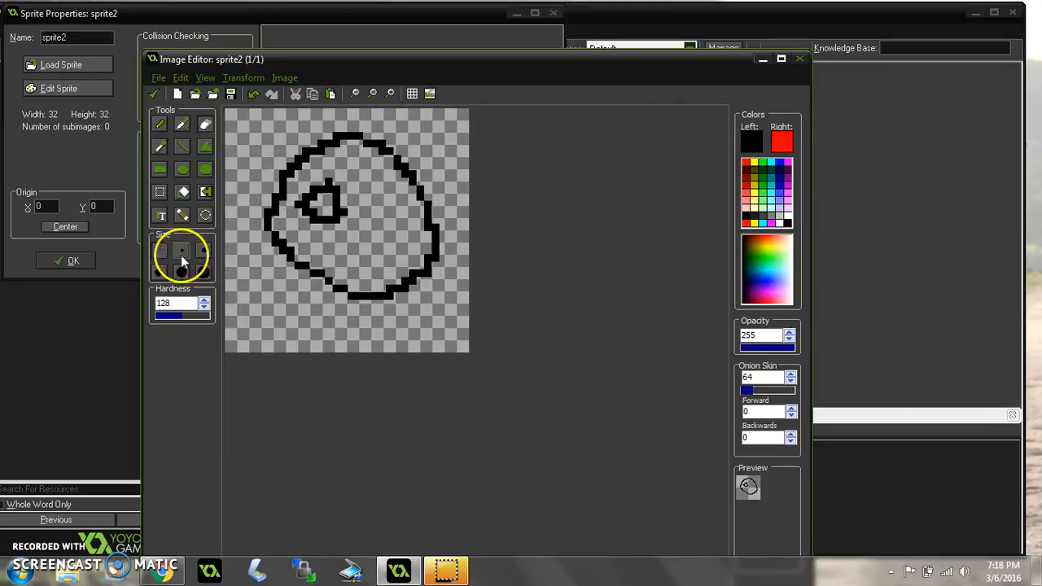
{"action": "mouse_move", "coordinate": [313, 187]}
{"action": "left_mouse_down"}
{"action": "mouse_move", "coordinate": [284, 260]}
{"action": "mouse_move", "coordinate": [427, 141]}
{"action": "mouse_move", "coordinate": [427, 300]}
{"action": "mouse_move", "coordinate": [334, 310]}
{"action": "left_mouse_up"}
{"action": "mouse_move", "coordinate": [402, 332]}
{"action": "left_mouse_down"}
{"action": "mouse_move", "coordinate": [362, 343]}
{"action": "mouse_move", "coordinate": [276, 290]}
{"action": "left_mouse_up"}
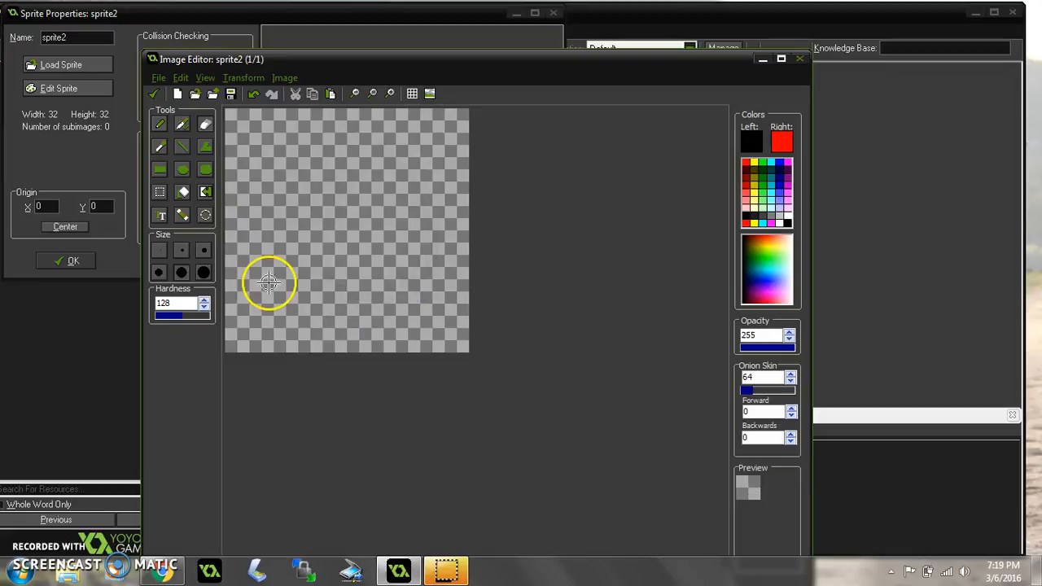
- Set up the ellipse tool to draw an outlined, filled shape, with white as the secondary colour
{"action": "left_click", "coordinate": [182, 168]}
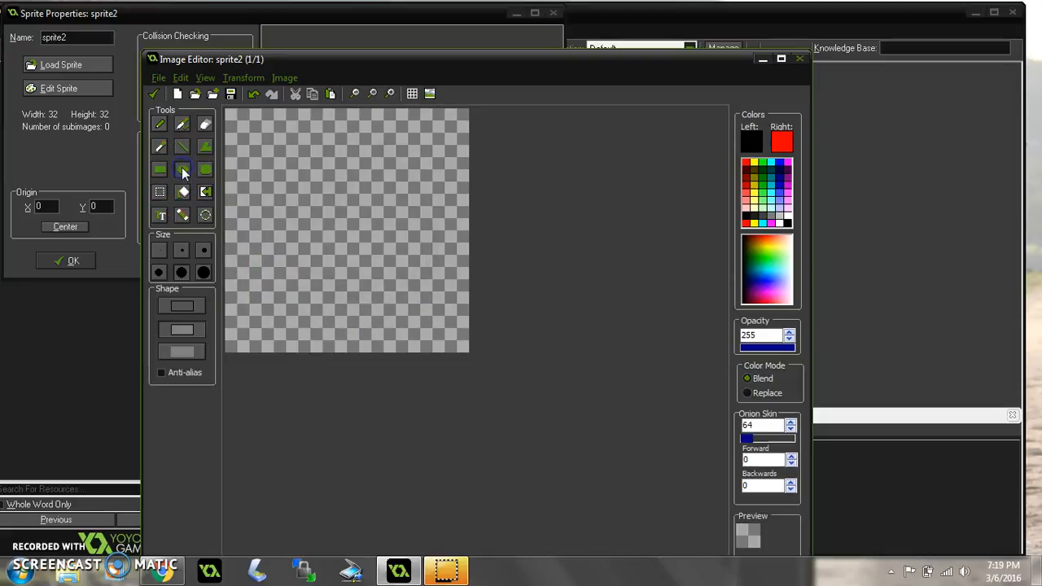
{"action": "left_click", "coordinate": [183, 329]}
{"action": "left_click", "coordinate": [787, 143]}
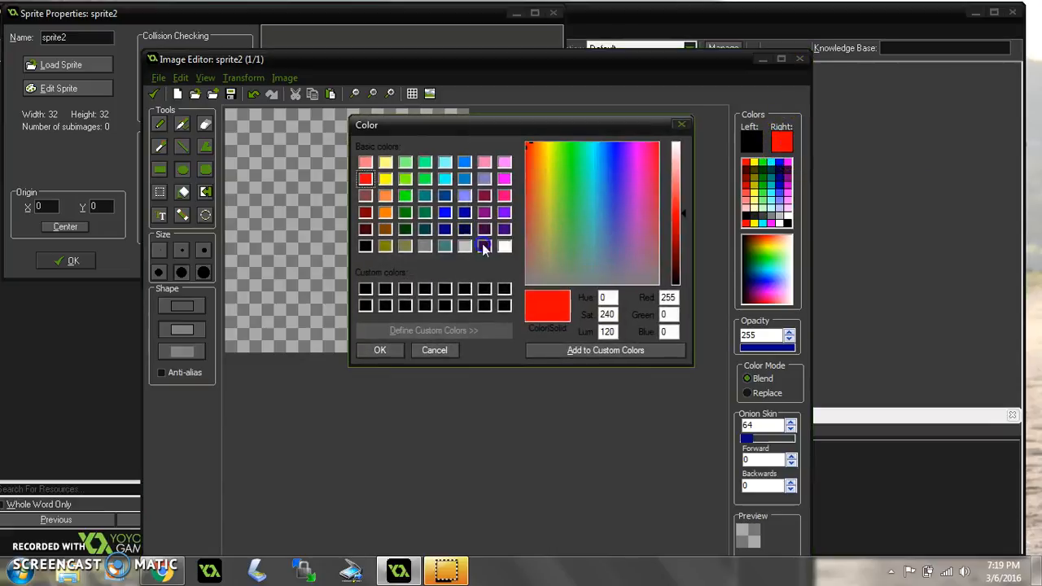
{"action": "left_click", "coordinate": [504, 248]}
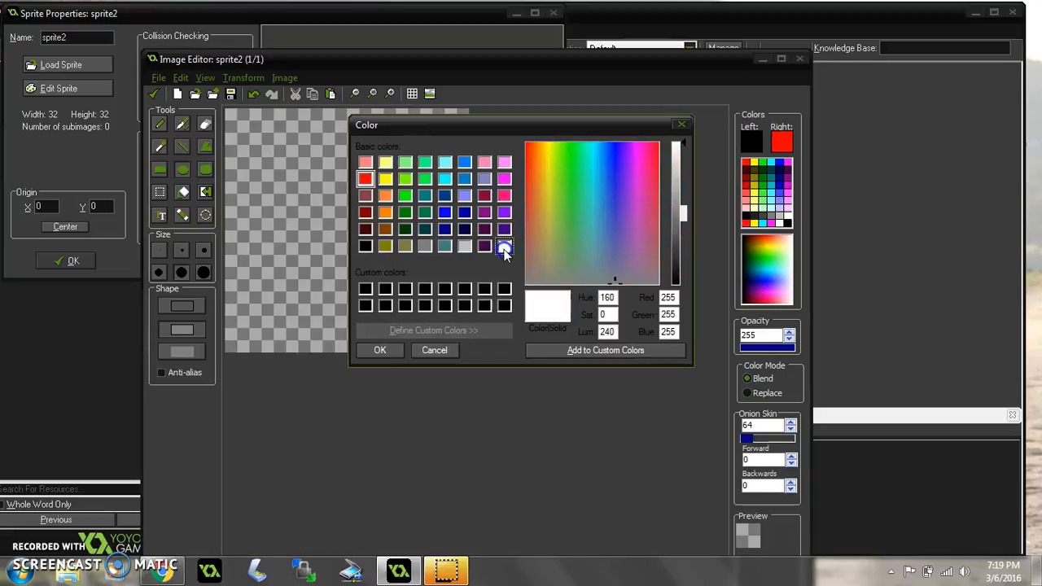
{"action": "left_click", "coordinate": [383, 350]}
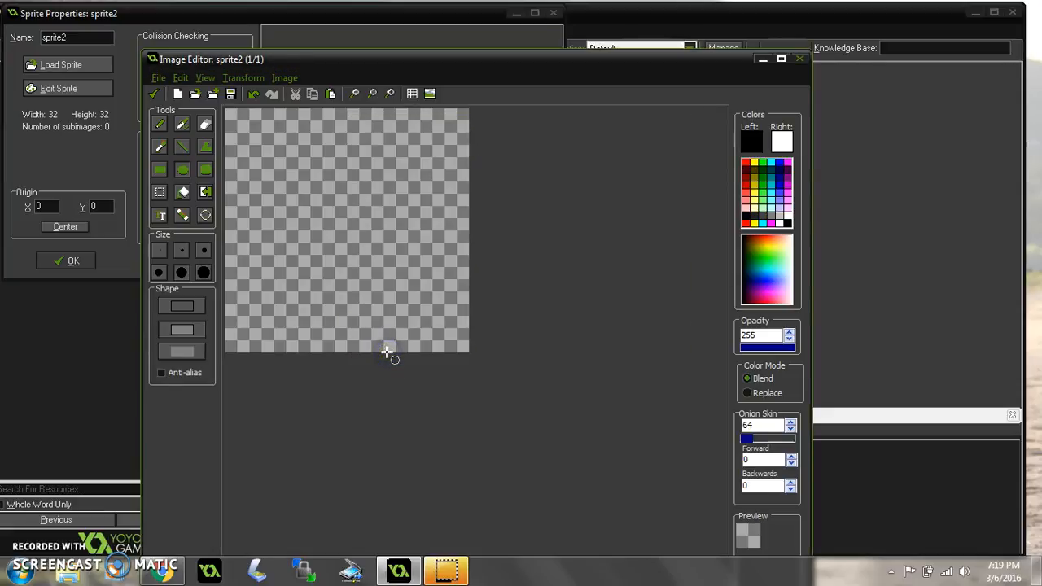
- Try the pencil with both colours: paint a large white blob, a thin black stroke on it and a small white stroke beside it
{"action": "left_click", "coordinate": [158, 124]}
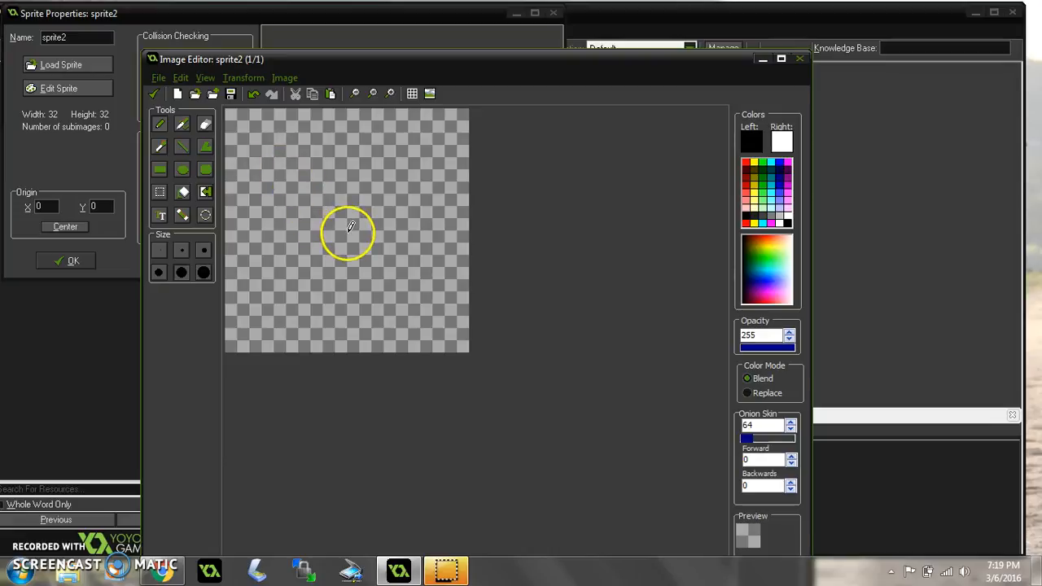
{"action": "left_click", "coordinate": [338, 186]}
{"action": "mouse_move", "coordinate": [332, 206]}
{"action": "right_mouse_down"}
{"action": "mouse_move", "coordinate": [395, 270]}
{"action": "mouse_move", "coordinate": [349, 285]}
{"action": "mouse_move", "coordinate": [307, 228]}
{"action": "mouse_move", "coordinate": [390, 237]}
{"action": "right_mouse_up"}
{"action": "left_click", "coordinate": [159, 249]}
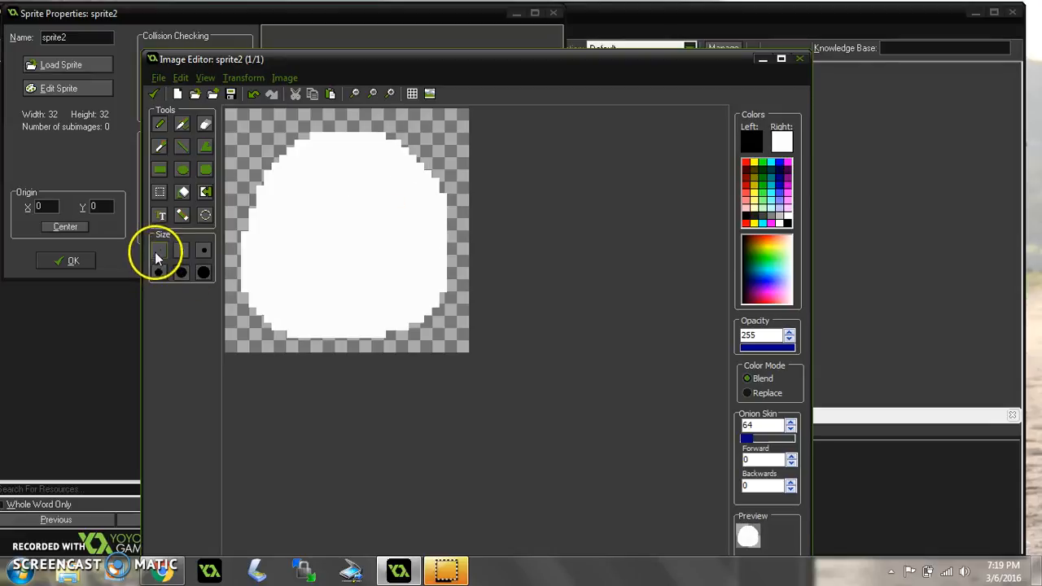
{"action": "left_click", "coordinate": [298, 235]}
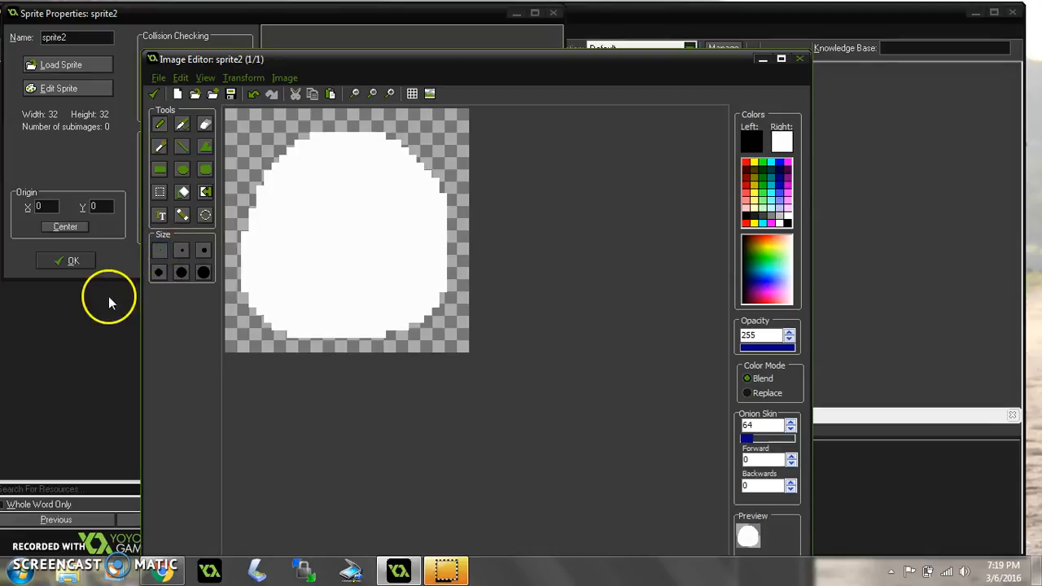
{"action": "mouse_move", "coordinate": [285, 207]}
{"action": "left_mouse_down"}
{"action": "mouse_move", "coordinate": [360, 274]}
{"action": "mouse_move", "coordinate": [322, 188]}
{"action": "left_mouse_up"}
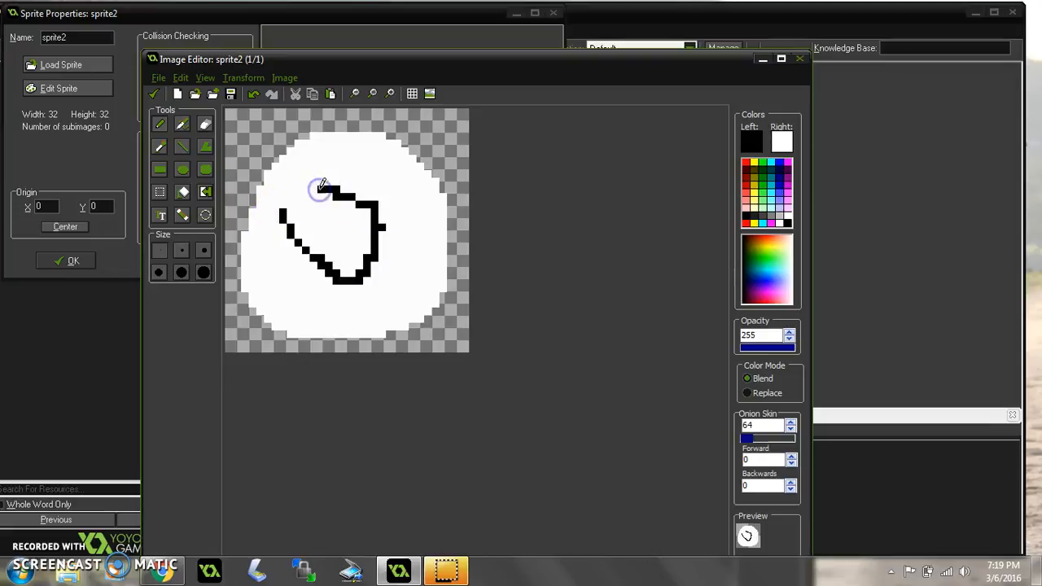
{"action": "mouse_move", "coordinate": [250, 176]}
{"action": "right_mouse_down"}
{"action": "mouse_move", "coordinate": [259, 149]}
{"action": "mouse_move", "coordinate": [277, 147]}
{"action": "right_mouse_up"}
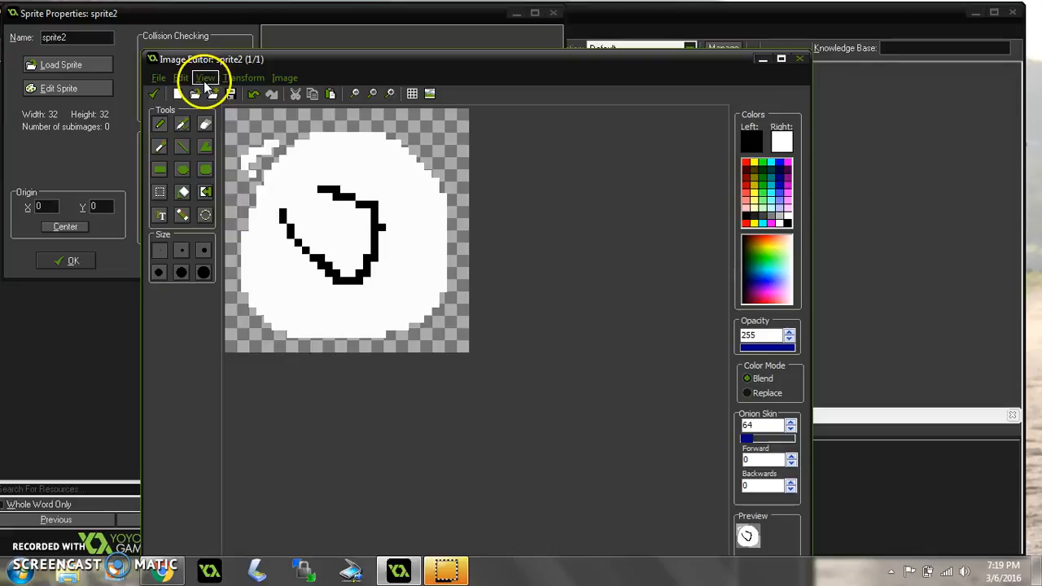
- Erase the white blob and the strokes completely with the largest eraser size
{"action": "left_click", "coordinate": [207, 124]}
{"action": "left_click", "coordinate": [205, 273]}
{"action": "mouse_move", "coordinate": [242, 270]}
{"action": "left_mouse_down"}
{"action": "mouse_move", "coordinate": [304, 211]}
{"action": "mouse_move", "coordinate": [458, 228]}
{"action": "left_mouse_up"}
{"action": "mouse_move", "coordinate": [456, 228]}
{"action": "left_mouse_down"}
{"action": "mouse_move", "coordinate": [391, 218]}
{"action": "mouse_move", "coordinate": [309, 279]}
{"action": "left_mouse_up"}
{"action": "left_click_drag", "start_coordinate": [309, 279], "coordinate": [303, 276]}
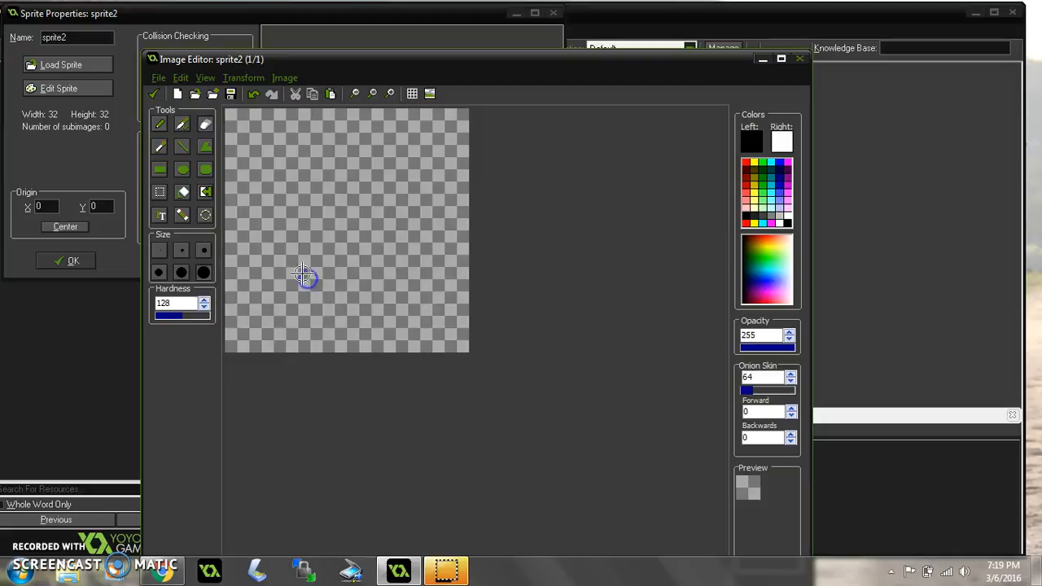
- Try a large white-filled ellipse with a very thick black outline, and remove it from the canvas
{"action": "left_click", "coordinate": [182, 170]}
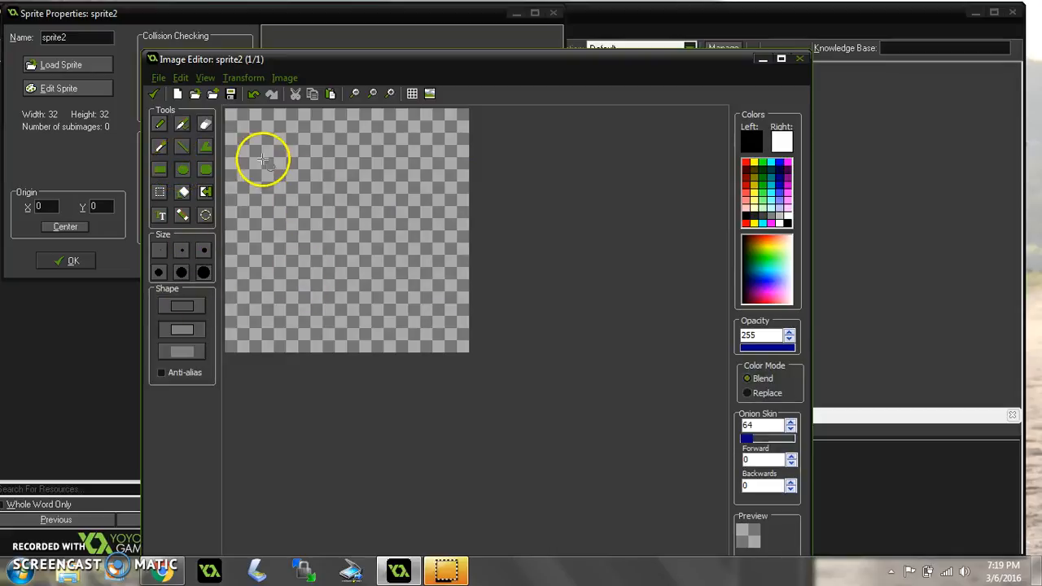
{"action": "mouse_move", "coordinate": [228, 119]}
{"action": "left_mouse_down"}
{"action": "mouse_move", "coordinate": [391, 252]}
{"action": "mouse_move", "coordinate": [437, 315]}
{"action": "left_mouse_up"}
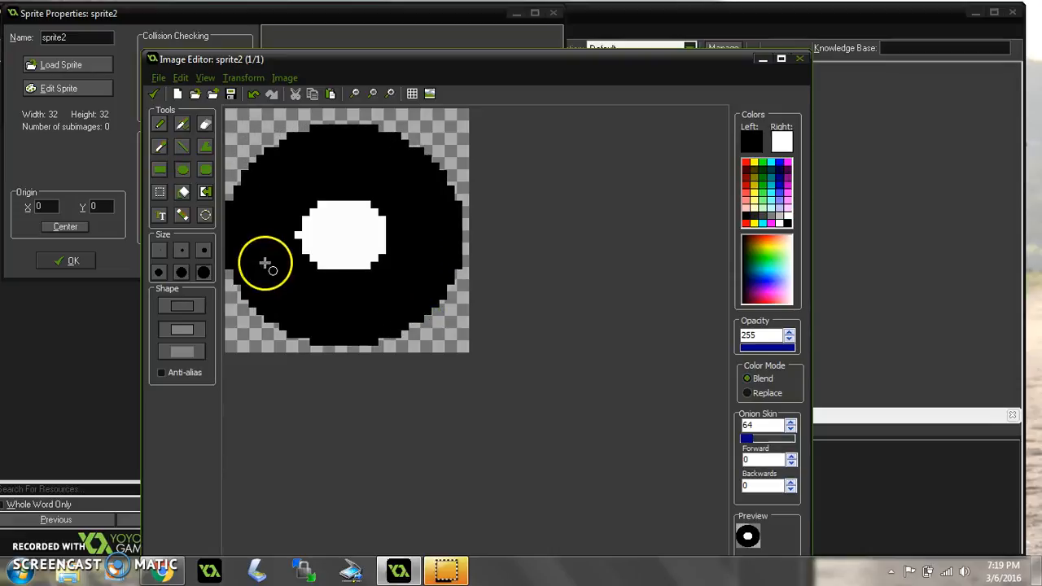
{"action": "left_click", "coordinate": [205, 123]}
{"action": "key", "text": "ctrl+z"}
- Draw a large white-filled circle with a black outline of the thinnest size in the middle of the canvas
{"action": "left_click", "coordinate": [160, 252]}
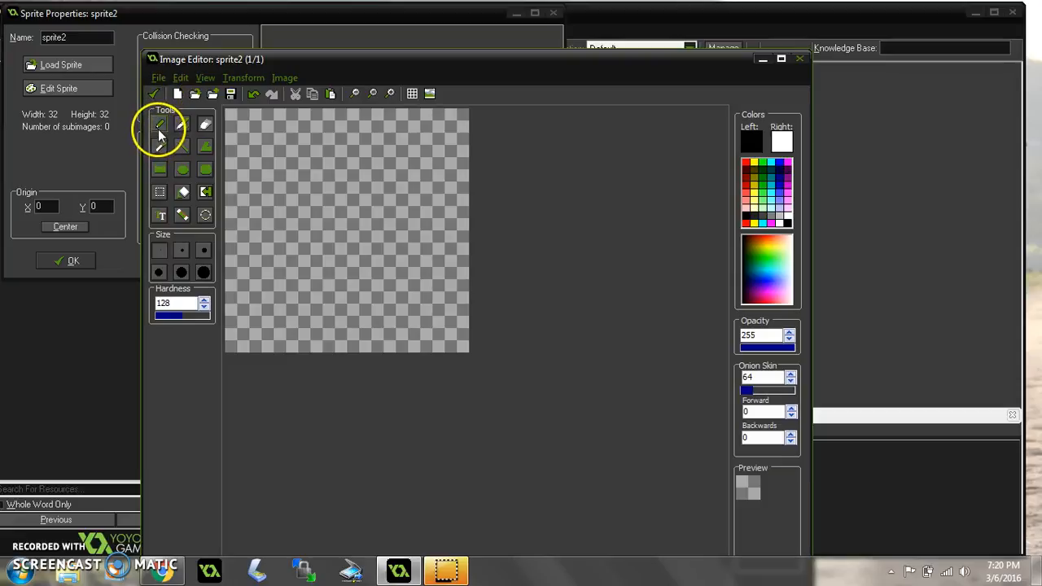
{"action": "left_click", "coordinate": [182, 167]}
{"action": "left_click_drag", "start_coordinate": [256, 142], "coordinate": [441, 329]}
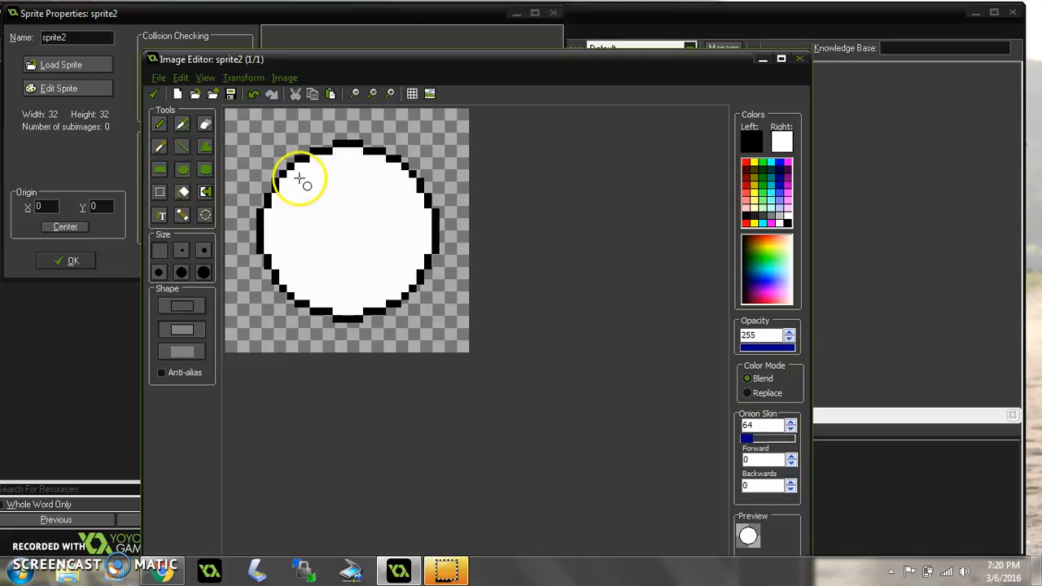
- Draw a smaller oval inside the circle and fill it black with the pencil as a pupil
{"action": "left_click_drag", "start_coordinate": [304, 188], "coordinate": [400, 263]}
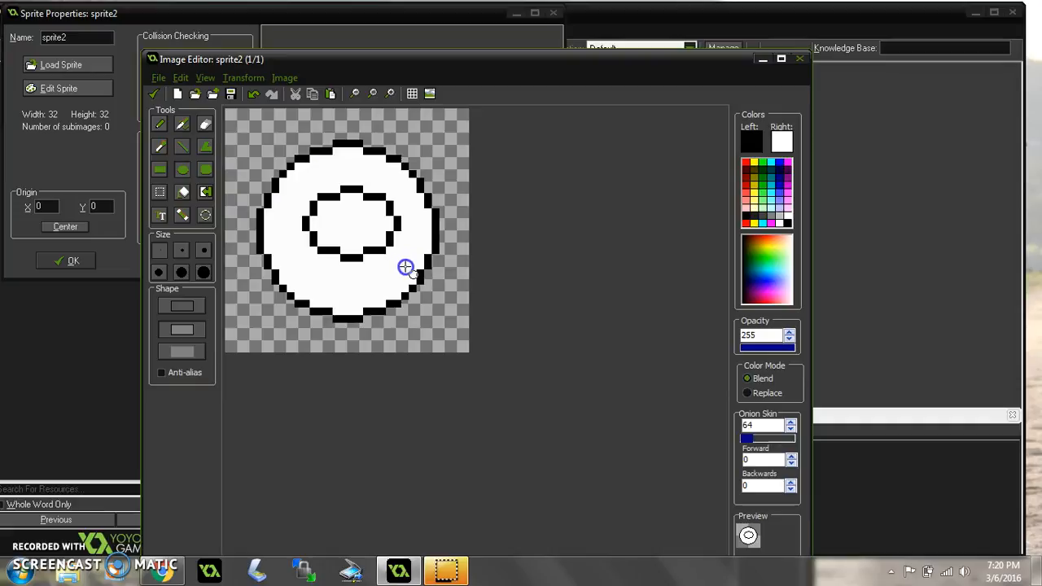
{"action": "left_click", "coordinate": [159, 124]}
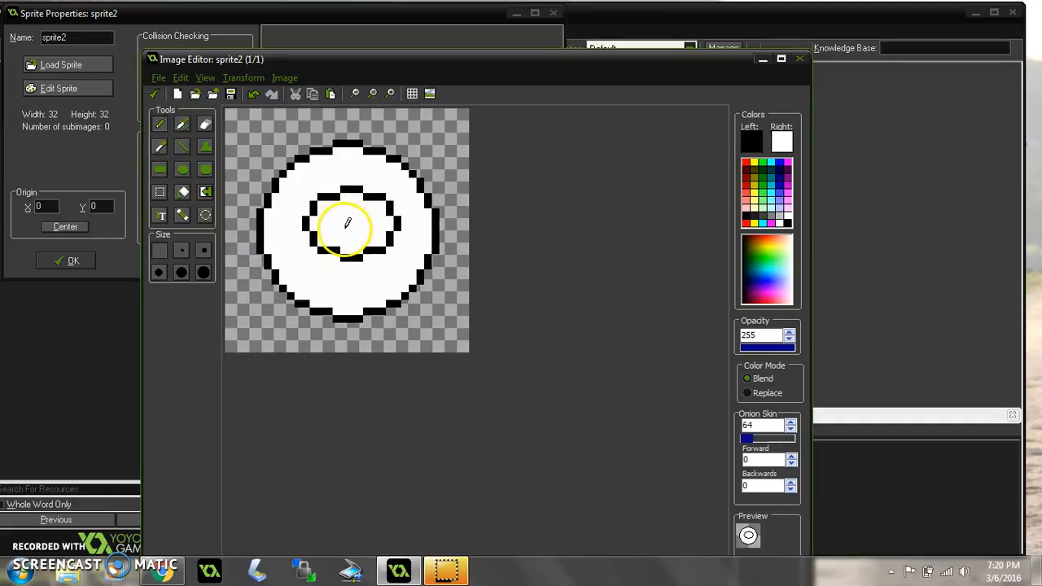
{"action": "mouse_move", "coordinate": [347, 224]}
{"action": "left_mouse_down"}
{"action": "mouse_move", "coordinate": [337, 225]}
{"action": "mouse_move", "coordinate": [368, 214]}
{"action": "mouse_move", "coordinate": [365, 236]}
{"action": "mouse_move", "coordinate": [321, 220]}
{"action": "mouse_move", "coordinate": [353, 208]}
{"action": "mouse_move", "coordinate": [388, 228]}
{"action": "mouse_move", "coordinate": [340, 233]}
{"action": "mouse_move", "coordinate": [338, 202]}
{"action": "left_mouse_up"}
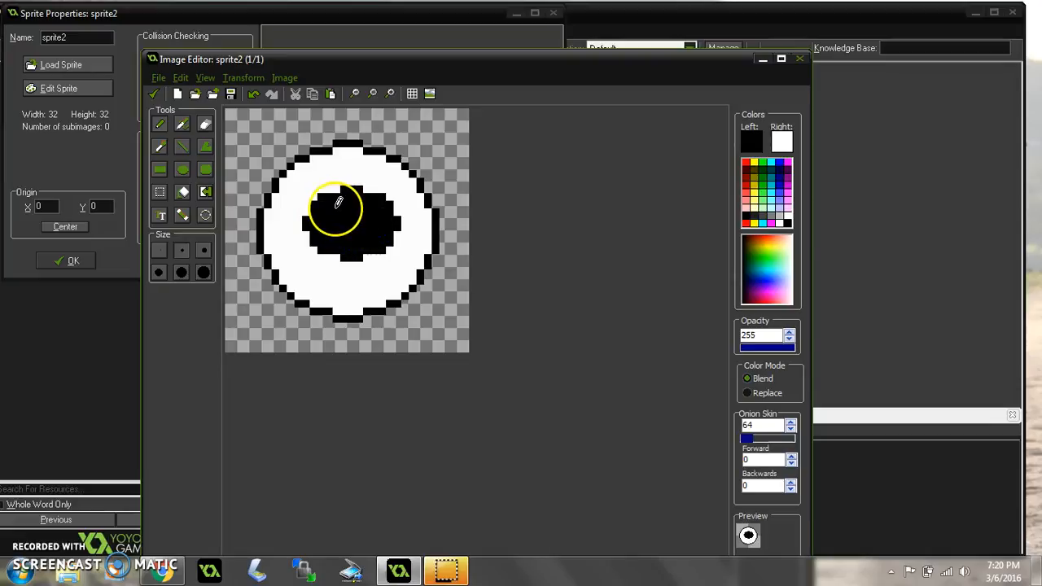
- Add a small white highlight to the pupil with the pencil and tidy its edges in black at the smallest size
{"action": "right_click_drag", "start_coordinate": [342, 213], "coordinate": [355, 213]}
{"action": "left_click", "coordinate": [360, 228]}
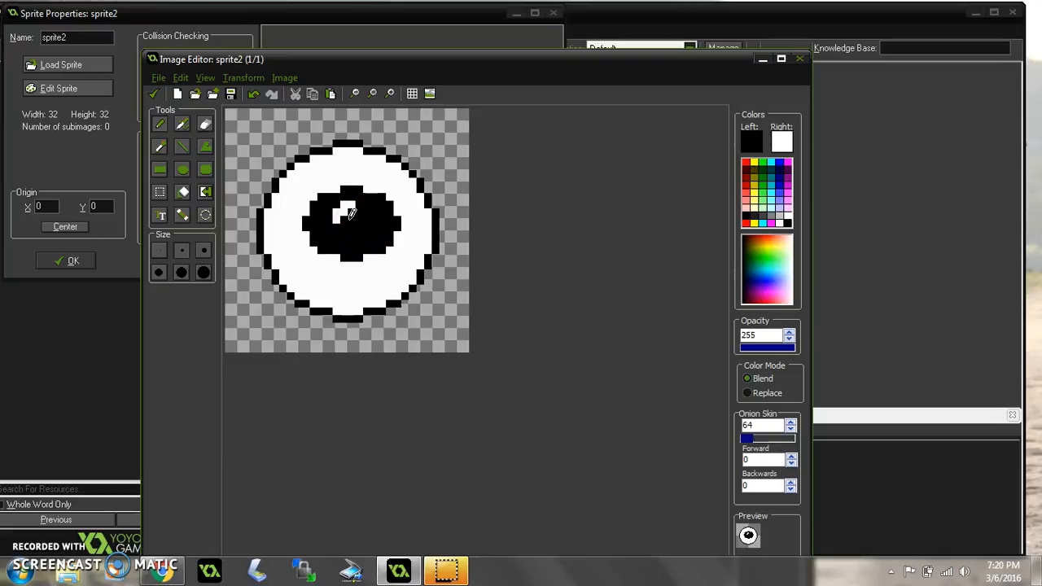
{"action": "left_click", "coordinate": [327, 220]}
{"action": "right_click", "coordinate": [324, 223]}
{"action": "left_click", "coordinate": [159, 250]}
{"action": "mouse_move", "coordinate": [336, 200]}
{"action": "left_mouse_down"}
{"action": "mouse_move", "coordinate": [302, 205]}
{"action": "mouse_move", "coordinate": [320, 221]}
{"action": "mouse_move", "coordinate": [319, 208]}
{"action": "mouse_move", "coordinate": [358, 199]}
{"action": "left_mouse_up"}
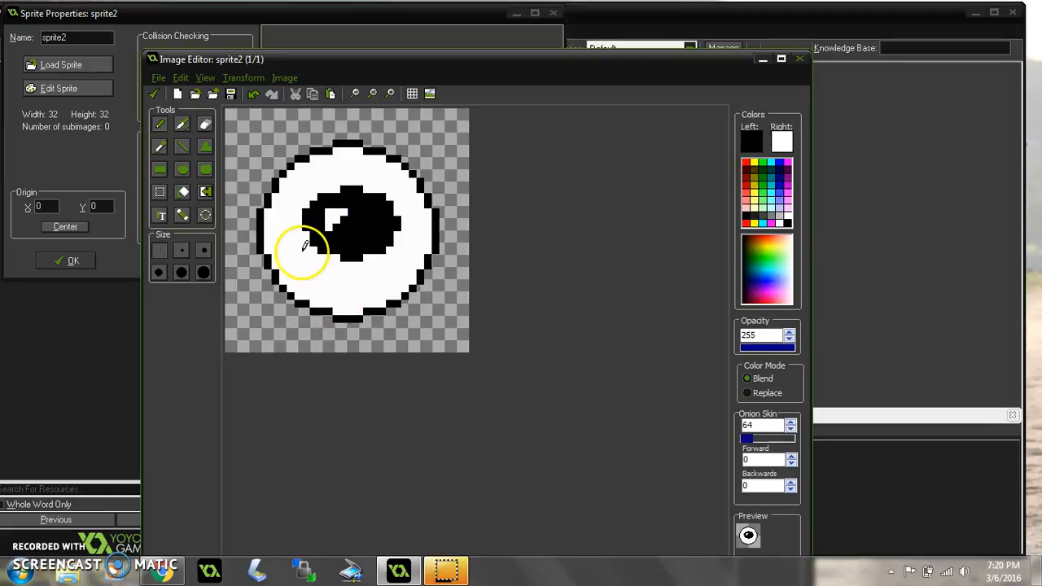
- Draw a black smiling mouth below the pupil and apply the finished drawing to the sprite's frame
{"action": "mouse_move", "coordinate": [311, 278]}
{"action": "left_mouse_down"}
{"action": "mouse_move", "coordinate": [317, 289]}
{"action": "mouse_move", "coordinate": [349, 290]}
{"action": "mouse_move", "coordinate": [396, 272]}
{"action": "left_mouse_up"}
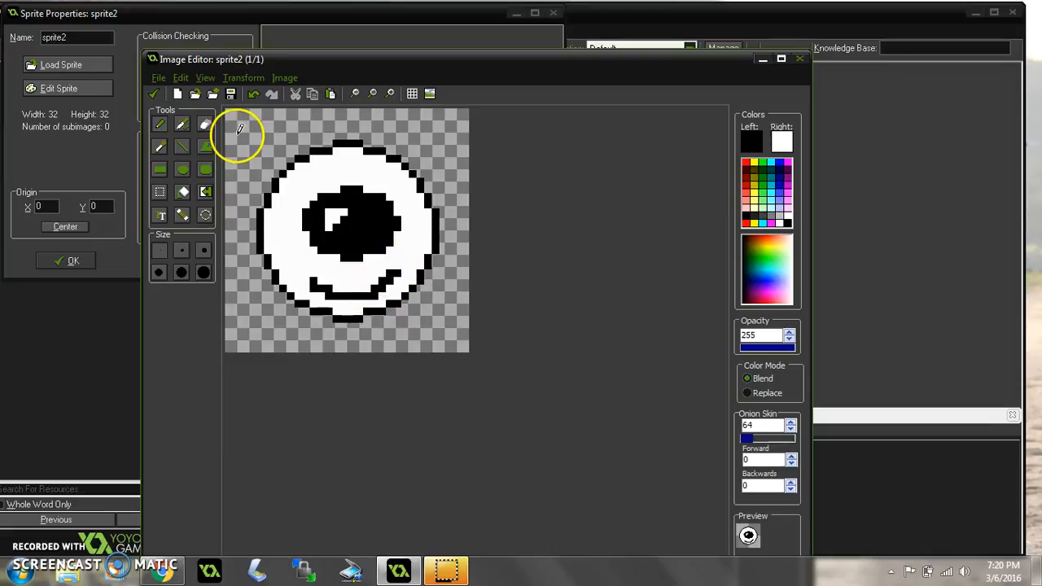
{"action": "left_click", "coordinate": [155, 94]}
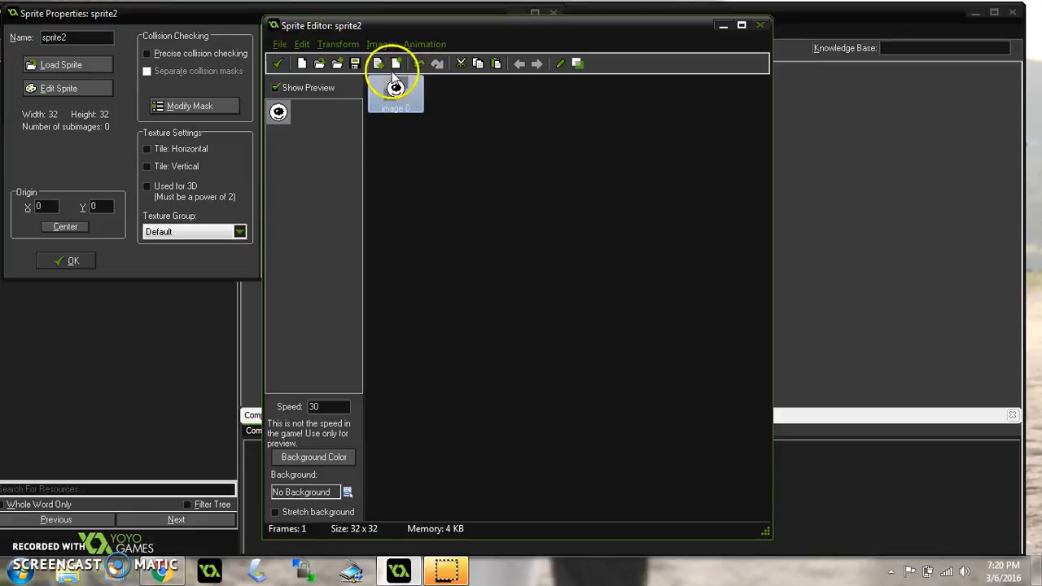
- Paste four copies of the eyeball frame into the sprite as images 1 to 4
{"action": "left_click", "coordinate": [496, 64]}
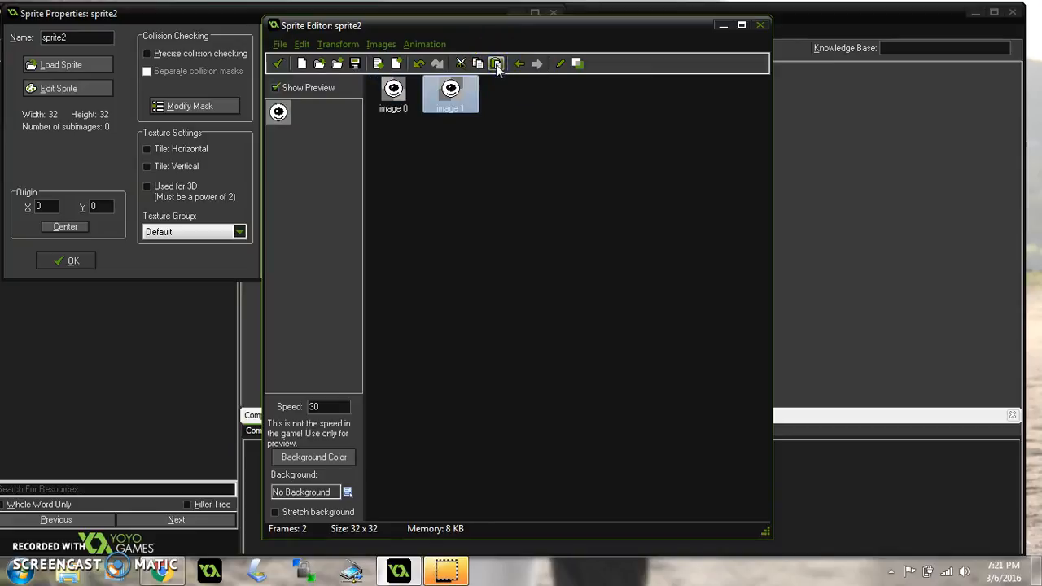
{"action": "left_click", "coordinate": [496, 64]}
{"action": "left_click", "coordinate": [496, 65]}
{"action": "left_click", "coordinate": [496, 64]}
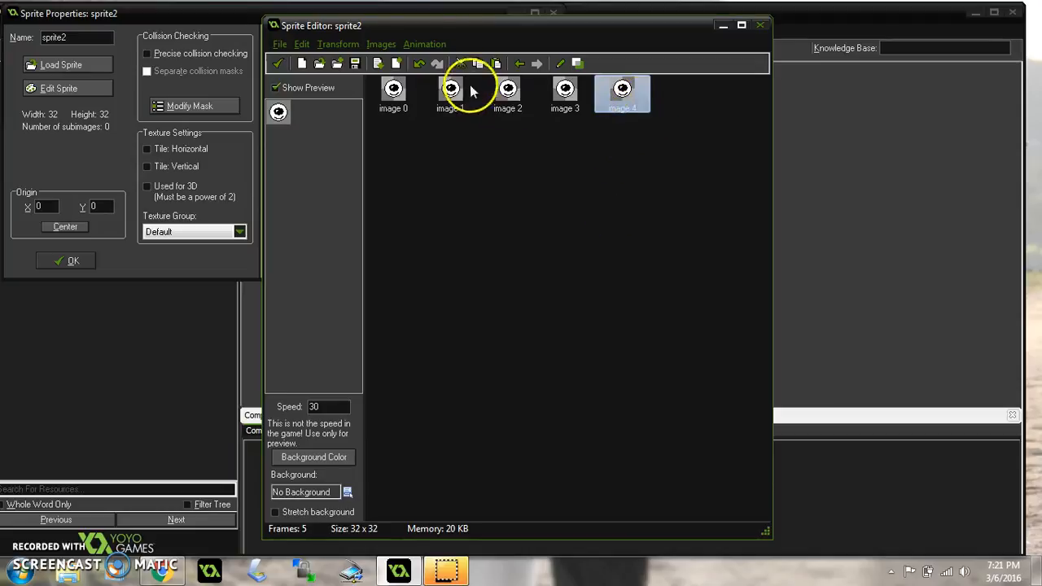
- Try a Raise animation from the left on the five eyeball frames and undo it
{"action": "left_click", "coordinate": [425, 44]}
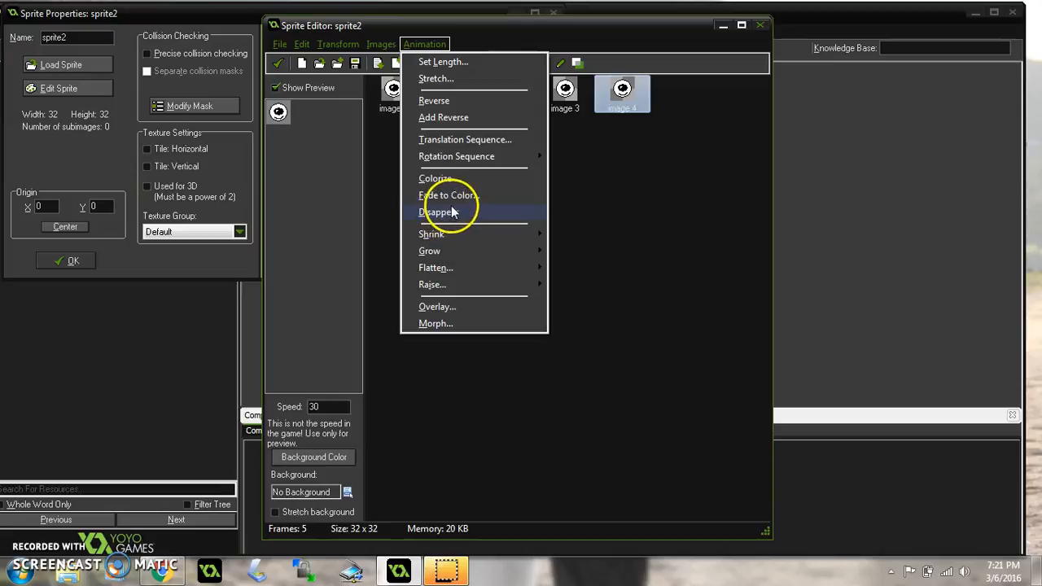
{"action": "mouse_move", "coordinate": [445, 238]}
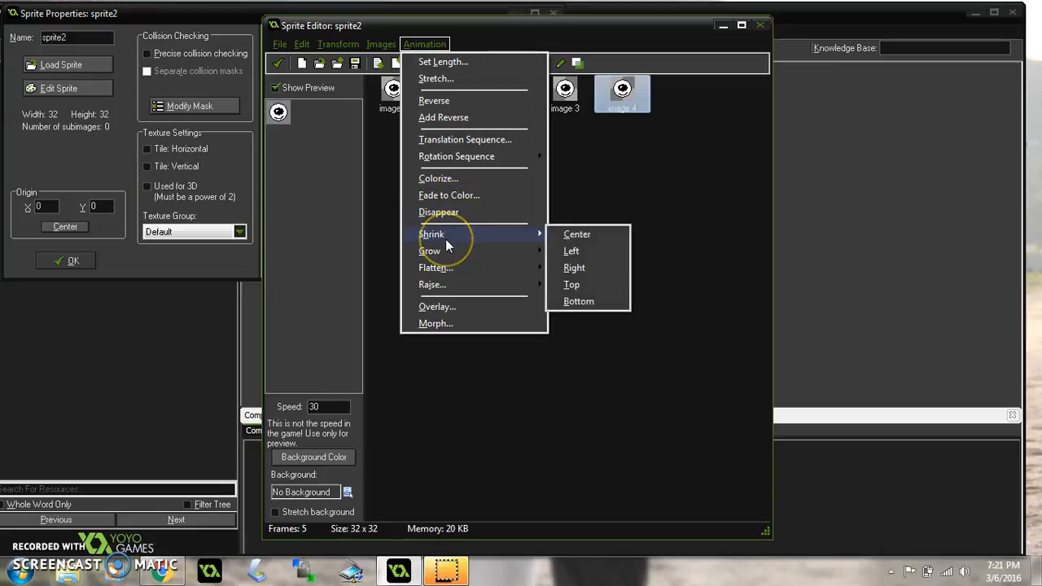
{"action": "mouse_move", "coordinate": [438, 287]}
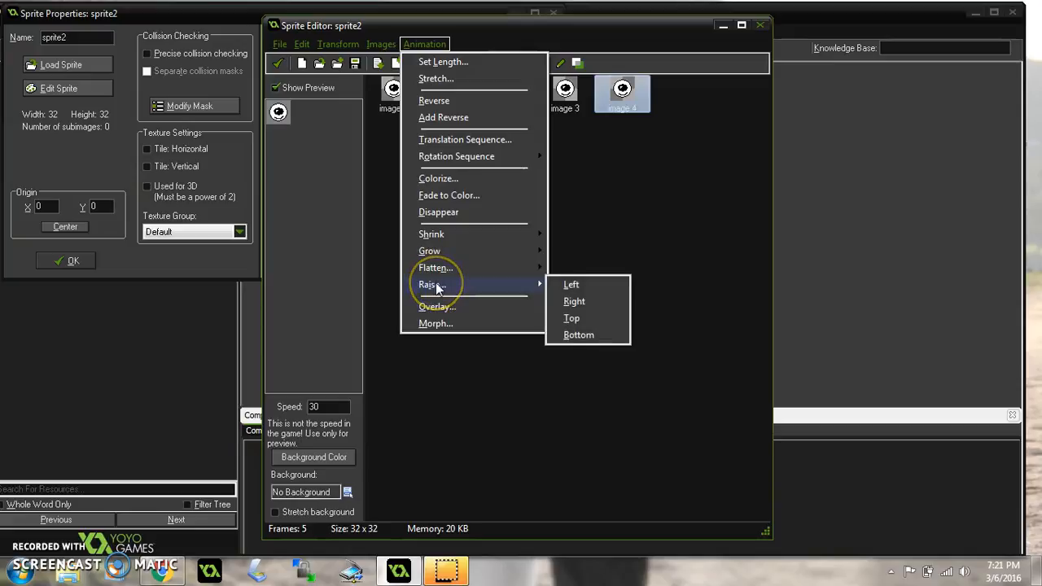
{"action": "left_click", "coordinate": [575, 286]}
{"action": "left_click", "coordinate": [468, 318]}
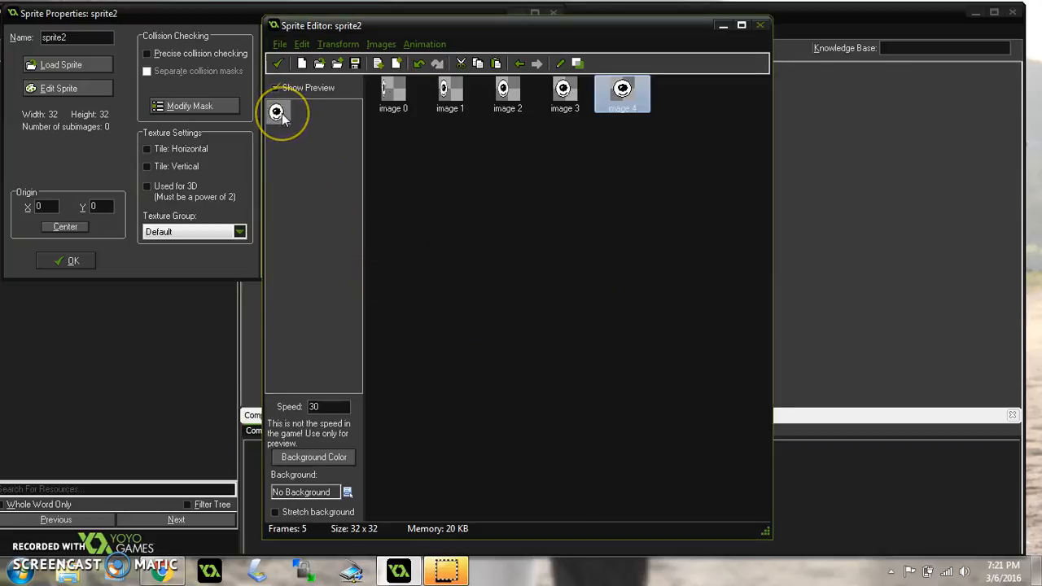
{"action": "left_click", "coordinate": [302, 44]}
{"action": "left_click", "coordinate": [306, 63]}
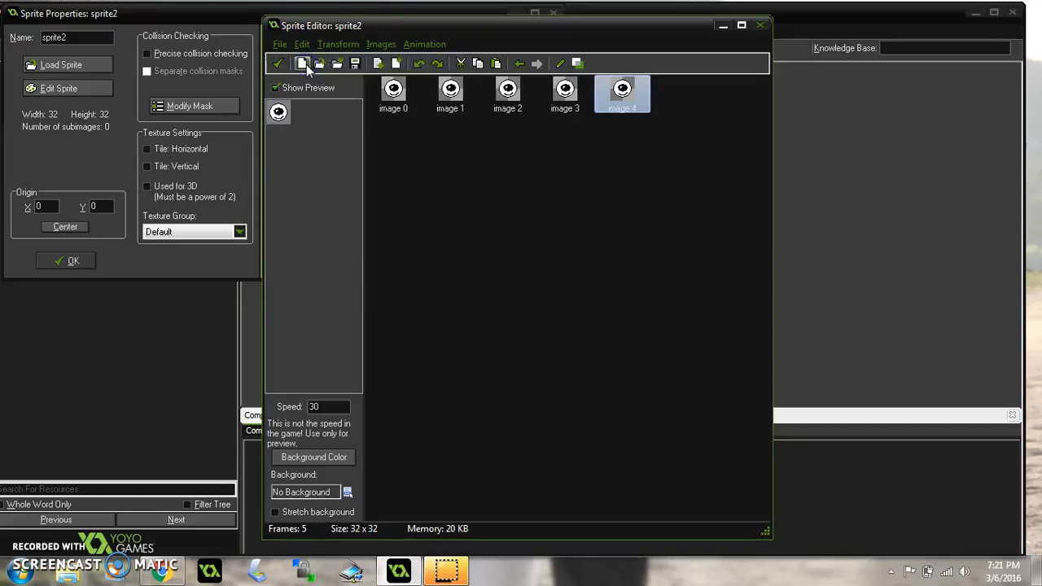
- Apply a Shrink animation toward the center across 5 frames of the eyeball sprite
{"action": "left_click", "coordinate": [422, 45]}
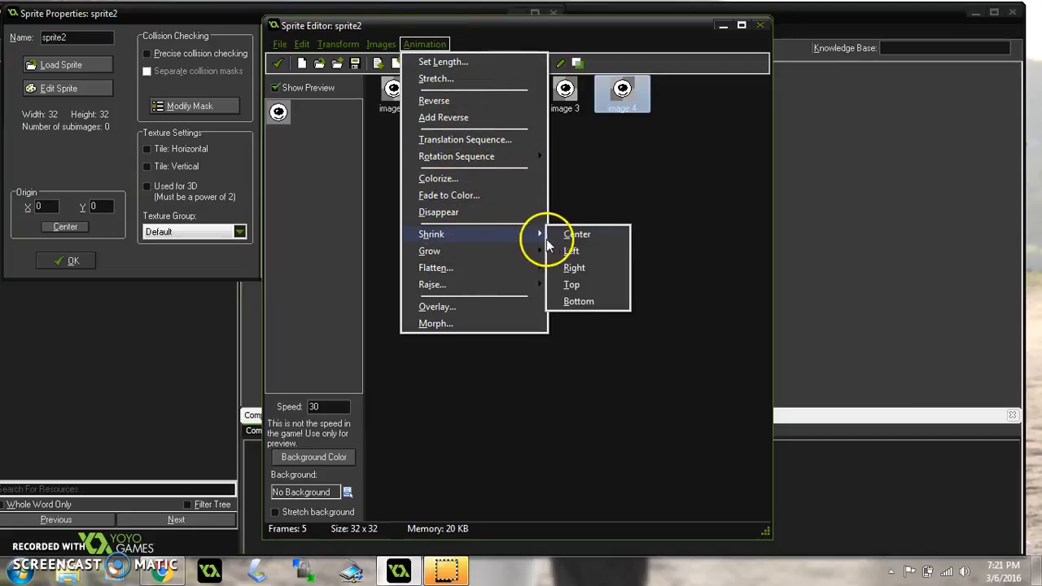
{"action": "left_click", "coordinate": [570, 235]}
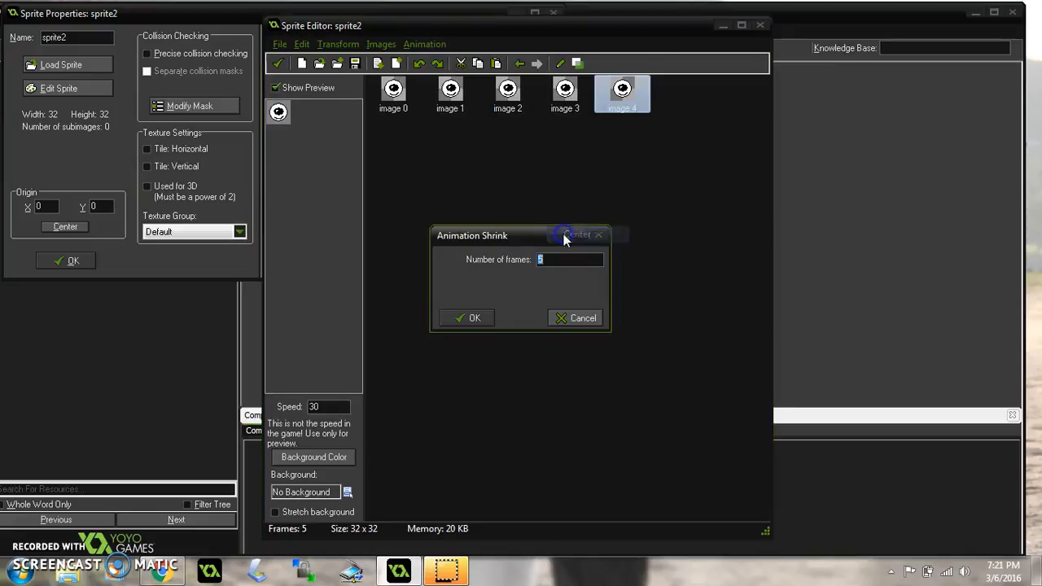
{"action": "left_click", "coordinate": [473, 318]}
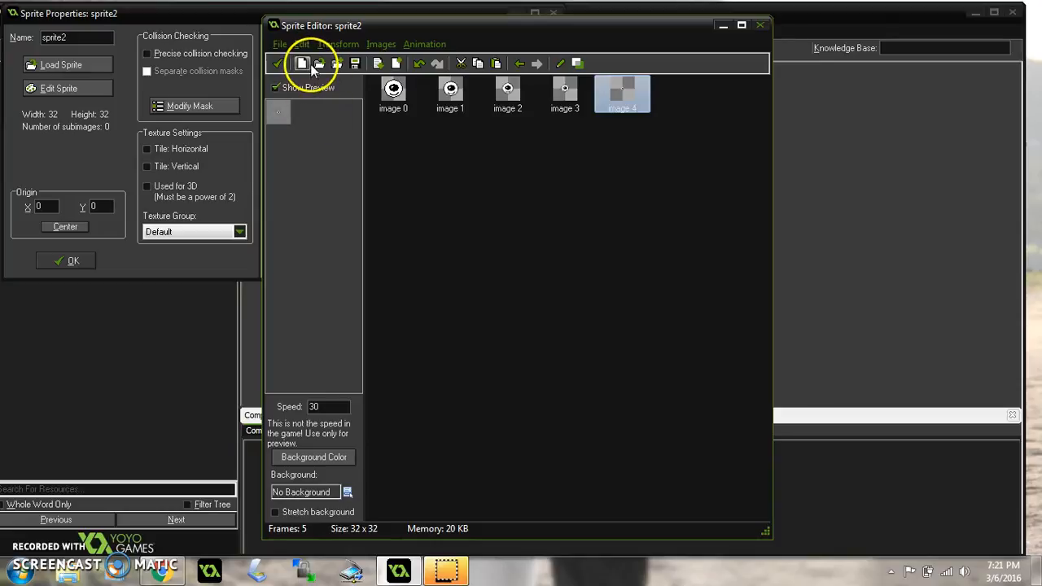
- Save the shrinking animation to the Desktop as the PNG file sprite2_strip5
{"action": "left_click", "coordinate": [285, 47]}
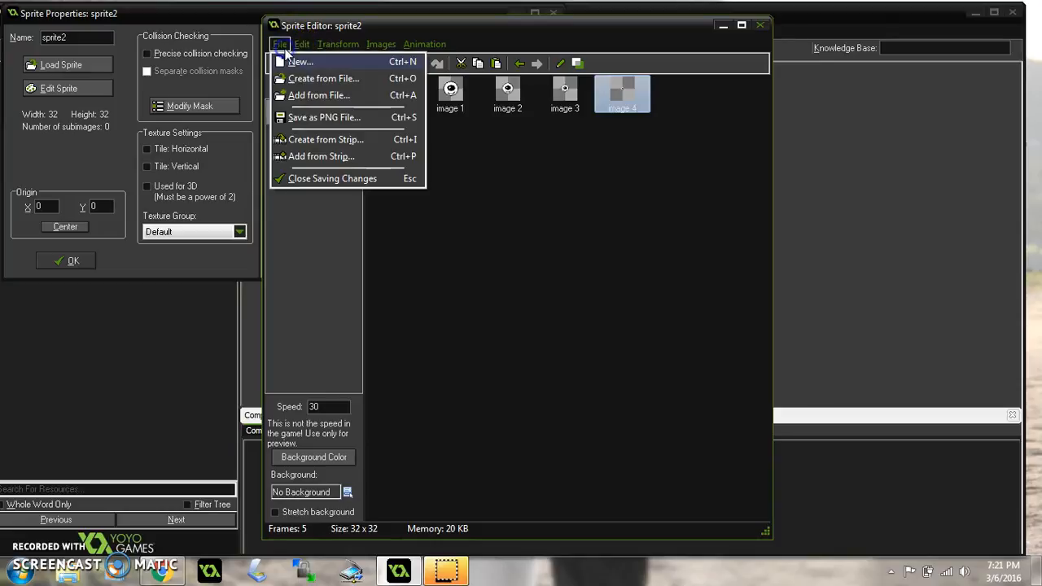
{"action": "left_click", "coordinate": [342, 122]}
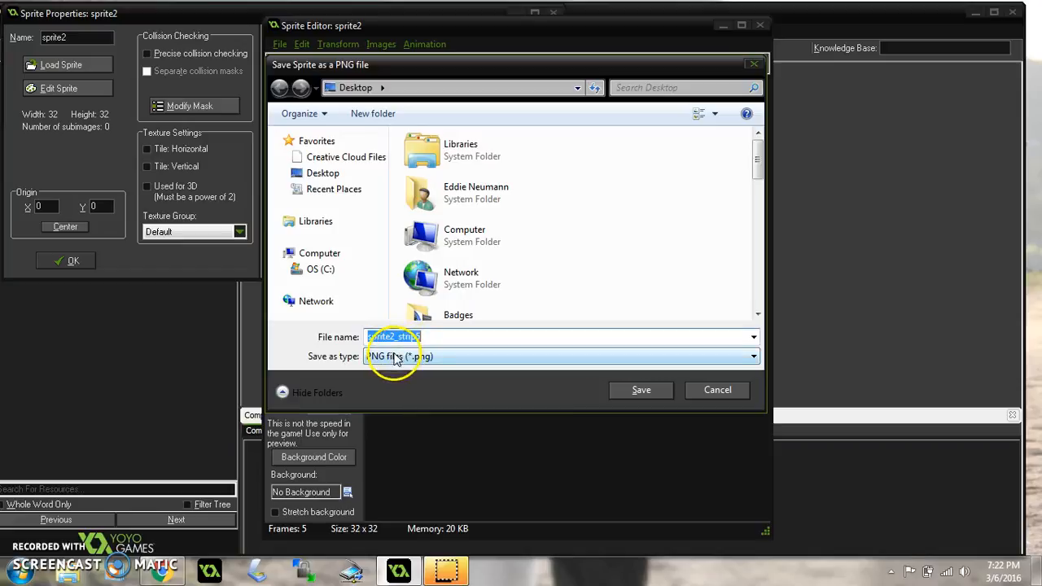
{"action": "left_click", "coordinate": [639, 391]}
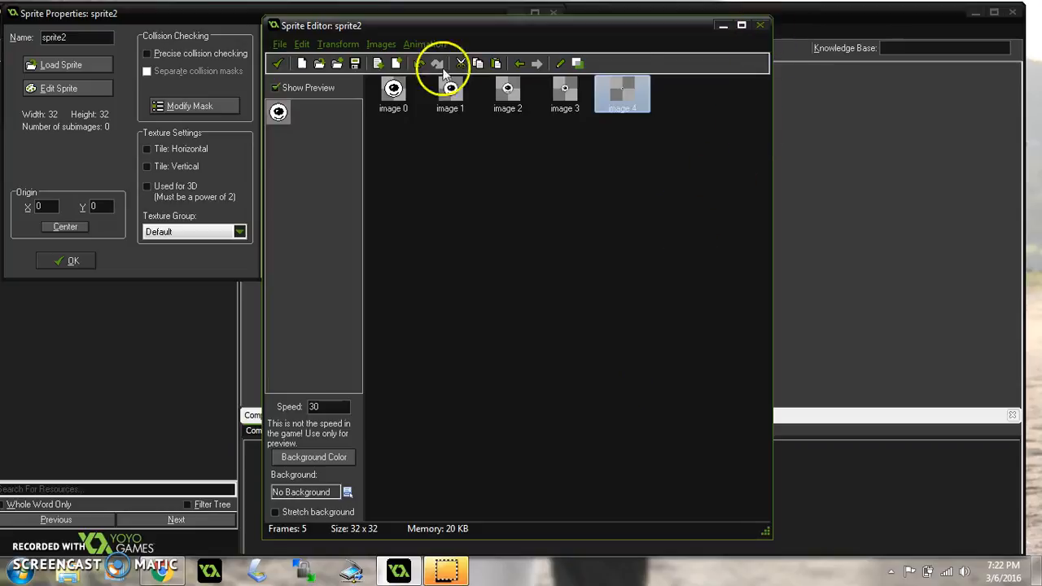
- Close the sprite editor keeping its changes, and close sprite2's properties without saving
{"action": "left_click", "coordinate": [281, 45]}
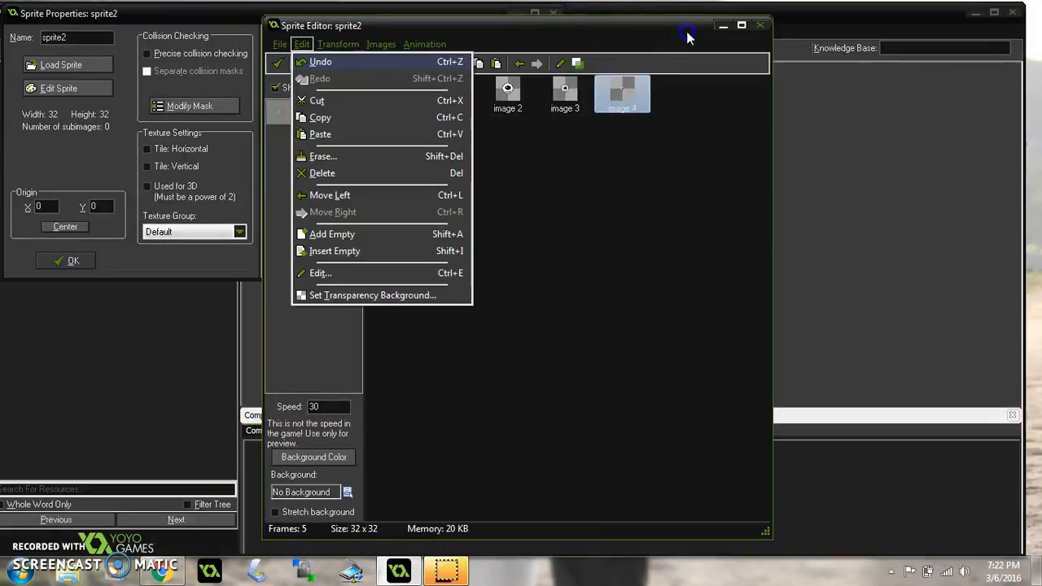
{"action": "left_click", "coordinate": [756, 26]}
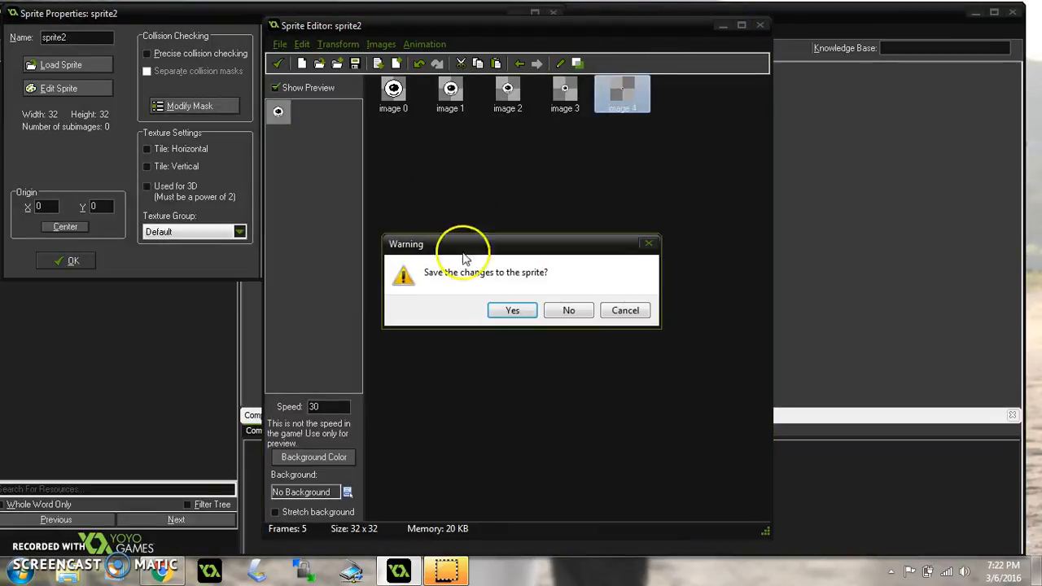
{"action": "left_click", "coordinate": [495, 313]}
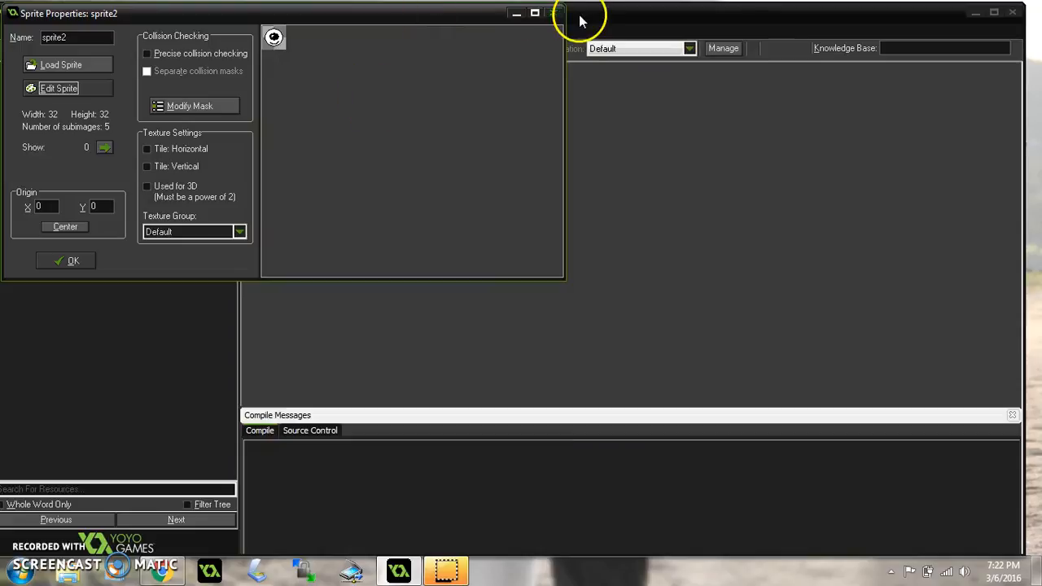
{"action": "left_click", "coordinate": [554, 14]}
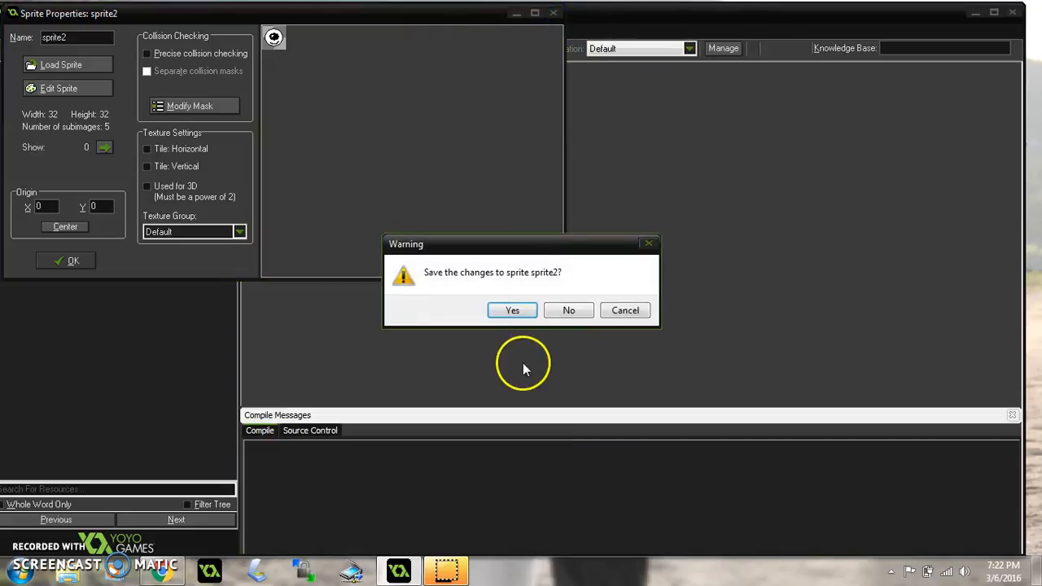
{"action": "left_click", "coordinate": [553, 311]}
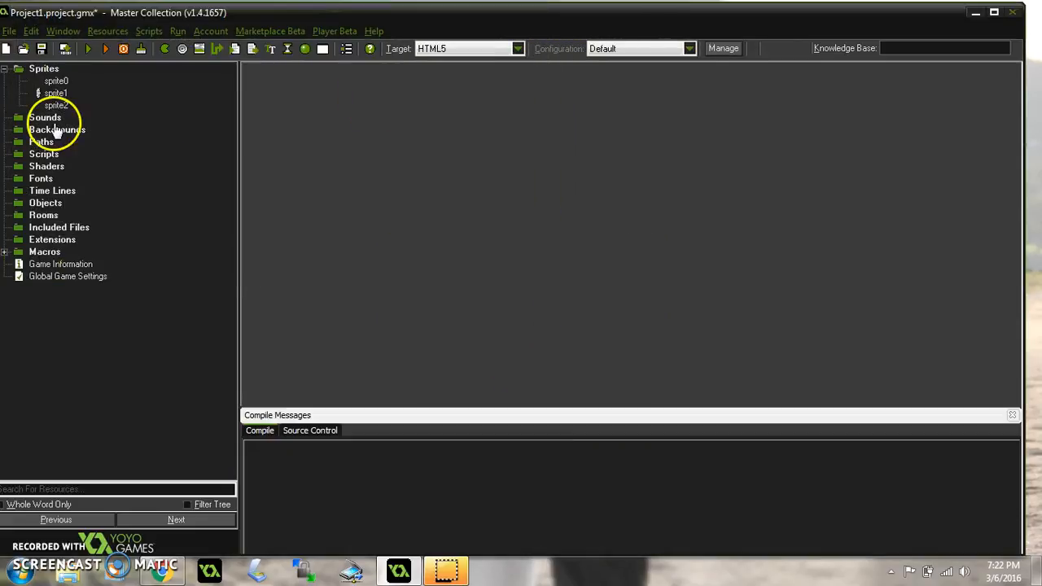
- Create a new project named Project2 on the Desktop, discarding the current project's unsaved changes
{"action": "right_click", "coordinate": [45, 73]}
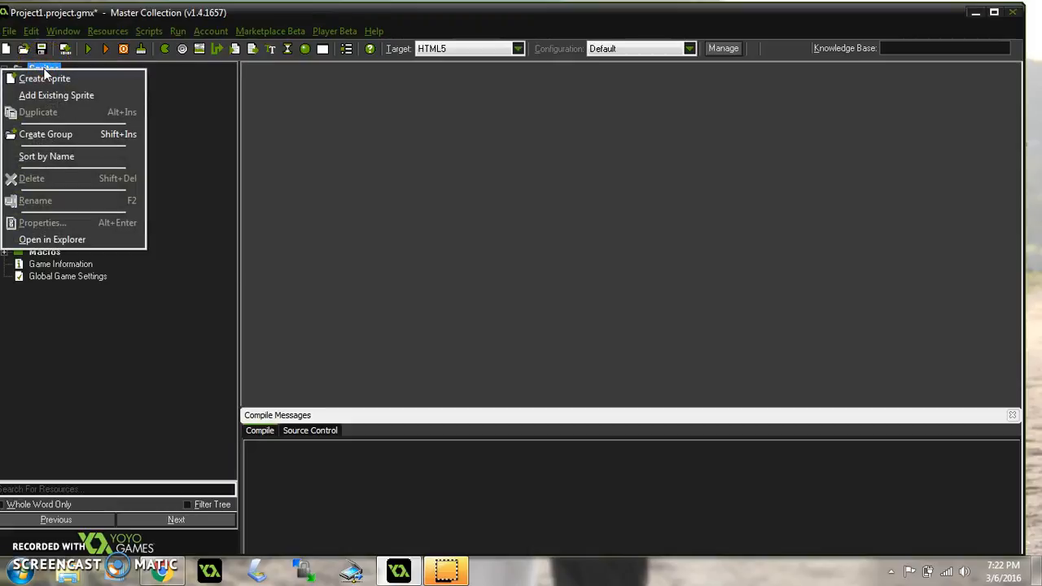
{"action": "left_click", "coordinate": [9, 31]}
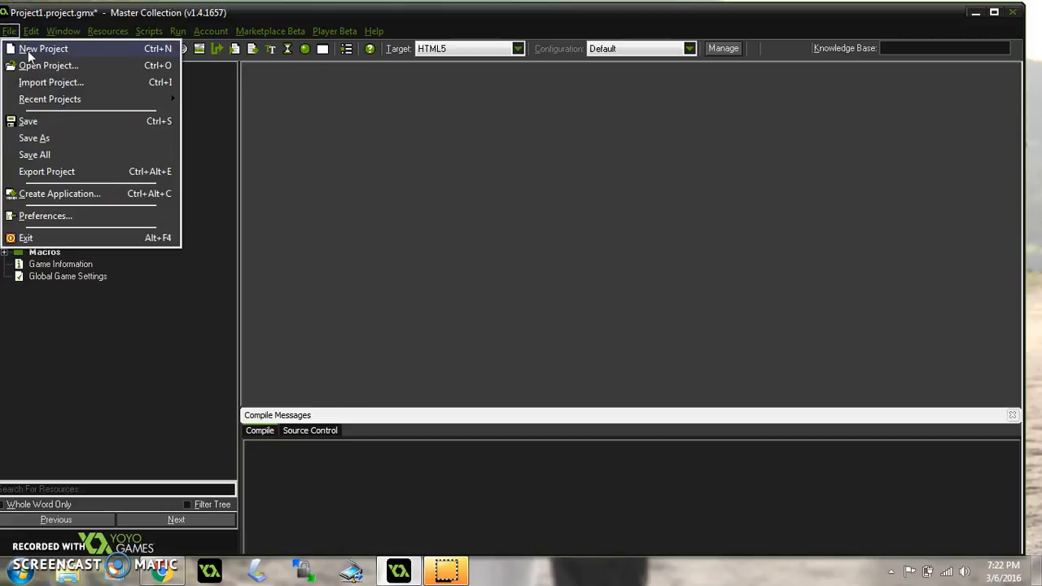
{"action": "left_click", "coordinate": [32, 49]}
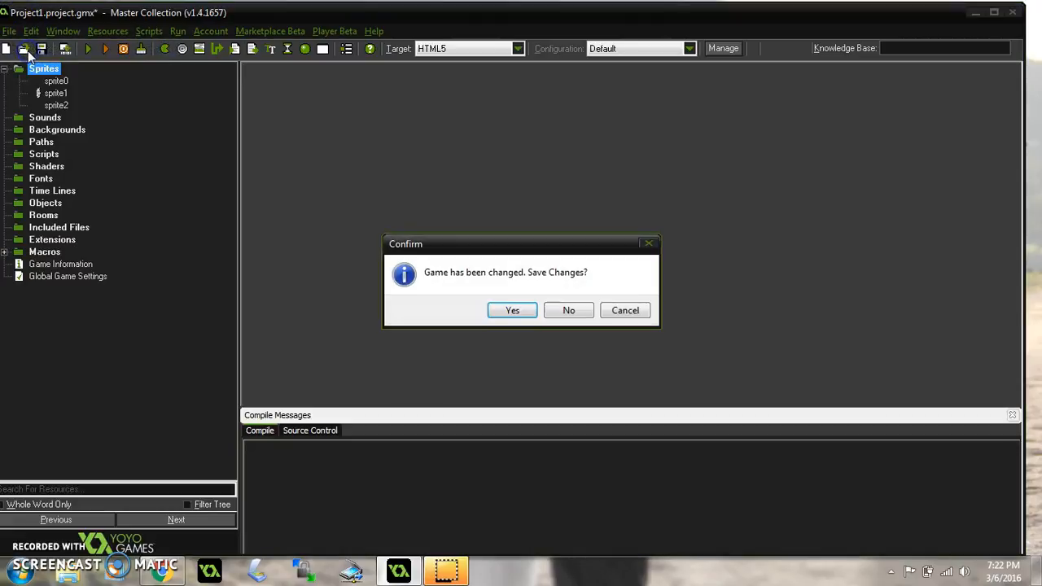
{"action": "left_click", "coordinate": [568, 310]}
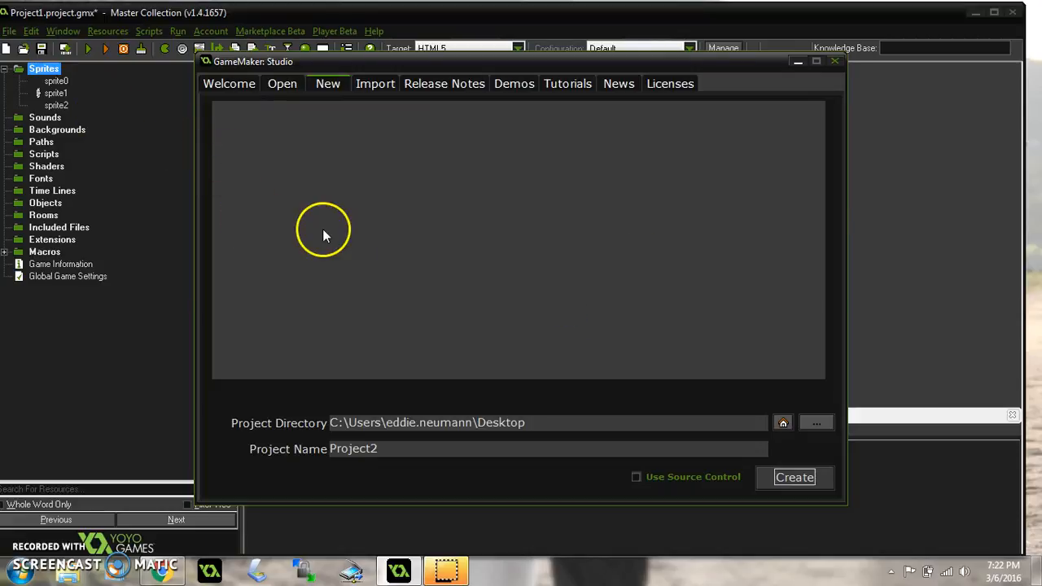
{"action": "left_click", "coordinate": [797, 479]}
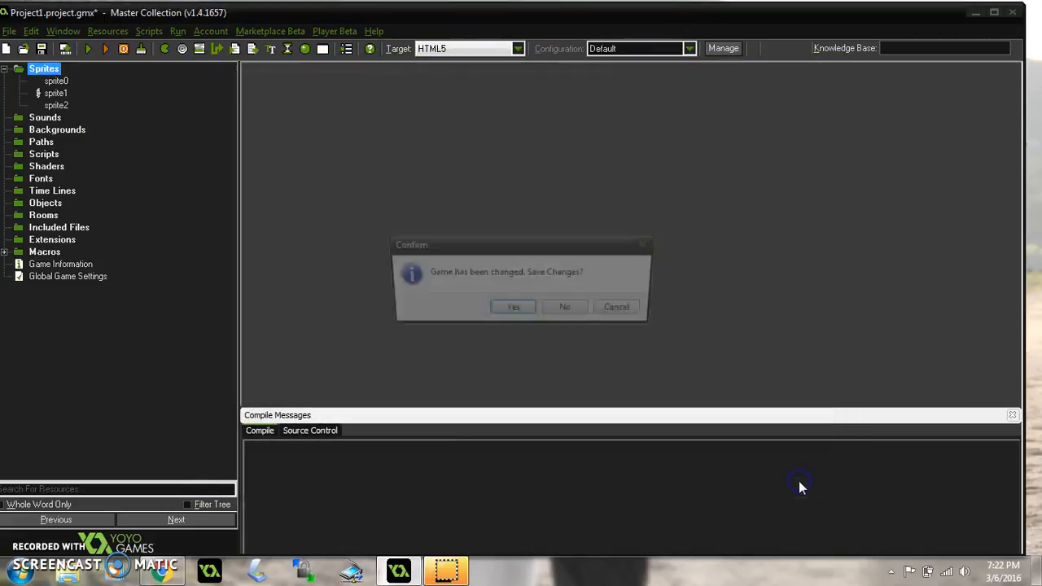
{"action": "left_click", "coordinate": [554, 310]}
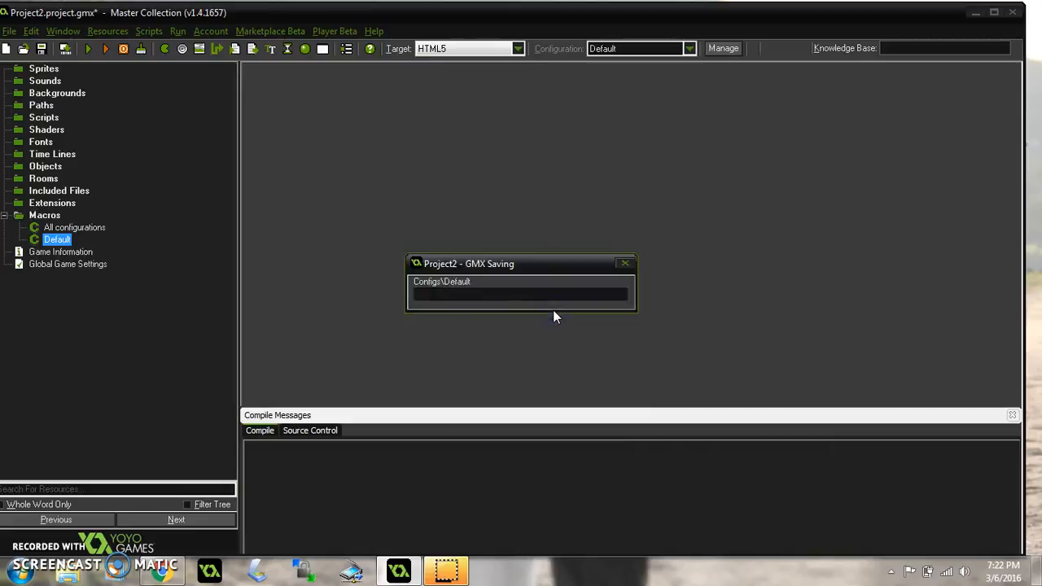
- Create a new sprite in the Sprites folder of Project2
{"action": "left_click", "coordinate": [44, 69]}
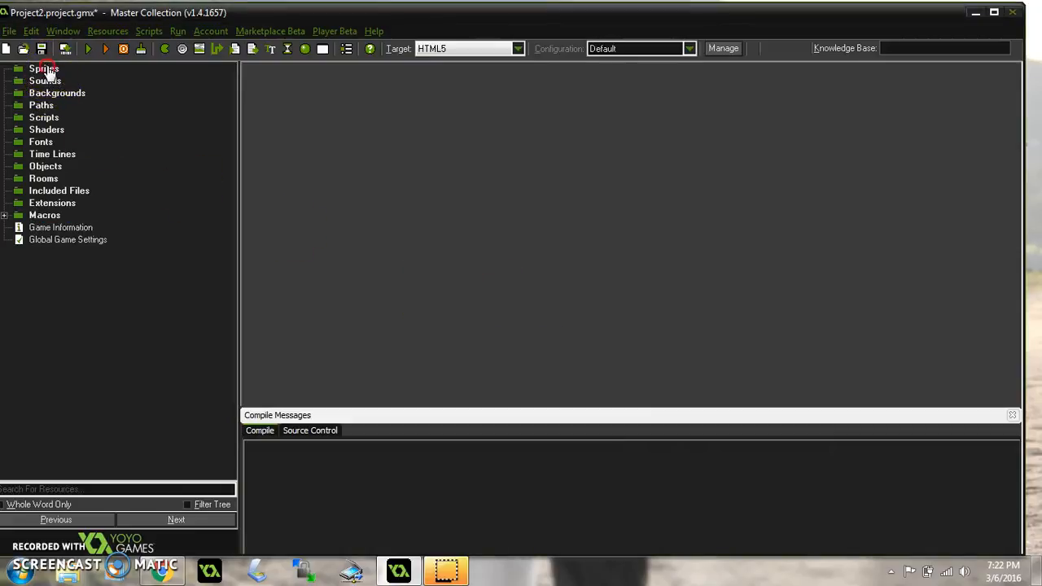
{"action": "right_click", "coordinate": [45, 68]}
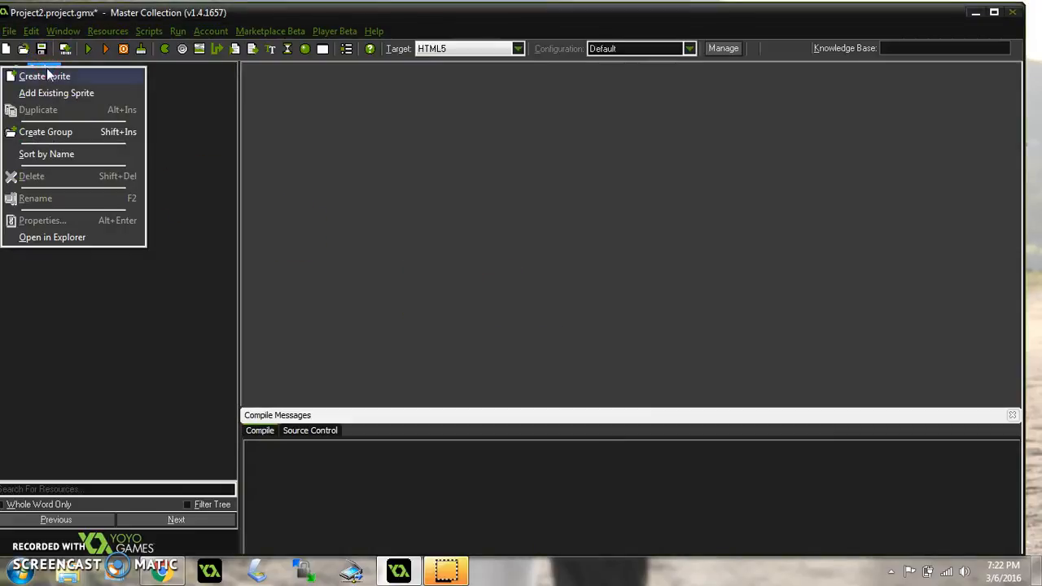
{"action": "left_click", "coordinate": [47, 93]}
{"action": "left_click", "coordinate": [47, 76]}
- Load sprite2_strip5 from the Desktop into the new sprite and open it for editing
{"action": "left_click", "coordinate": [72, 67]}
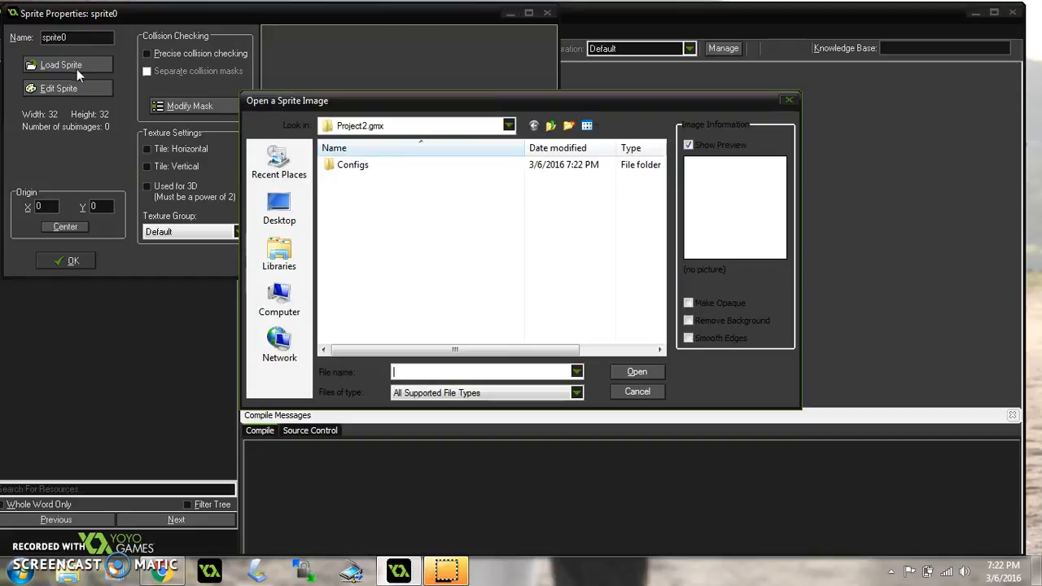
{"action": "left_click", "coordinate": [508, 128]}
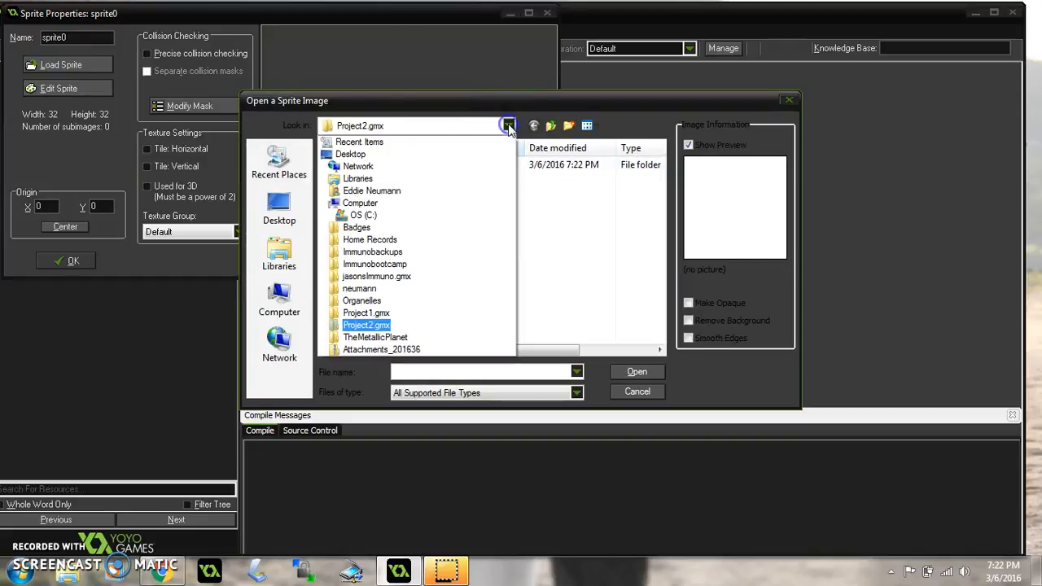
{"action": "left_click", "coordinate": [282, 212]}
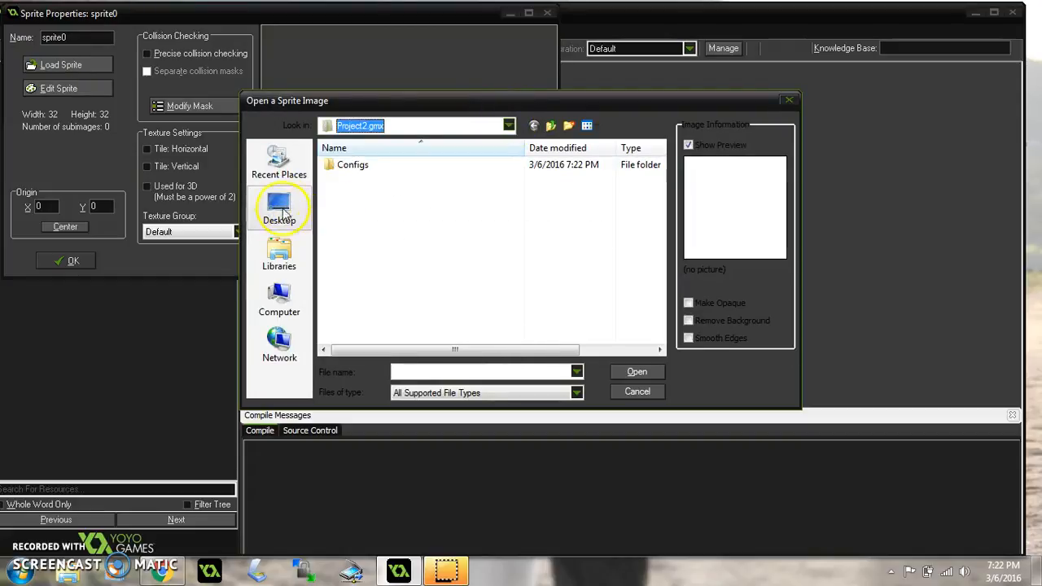
{"action": "left_click_drag", "start_coordinate": [660, 231], "coordinate": [660, 324]}
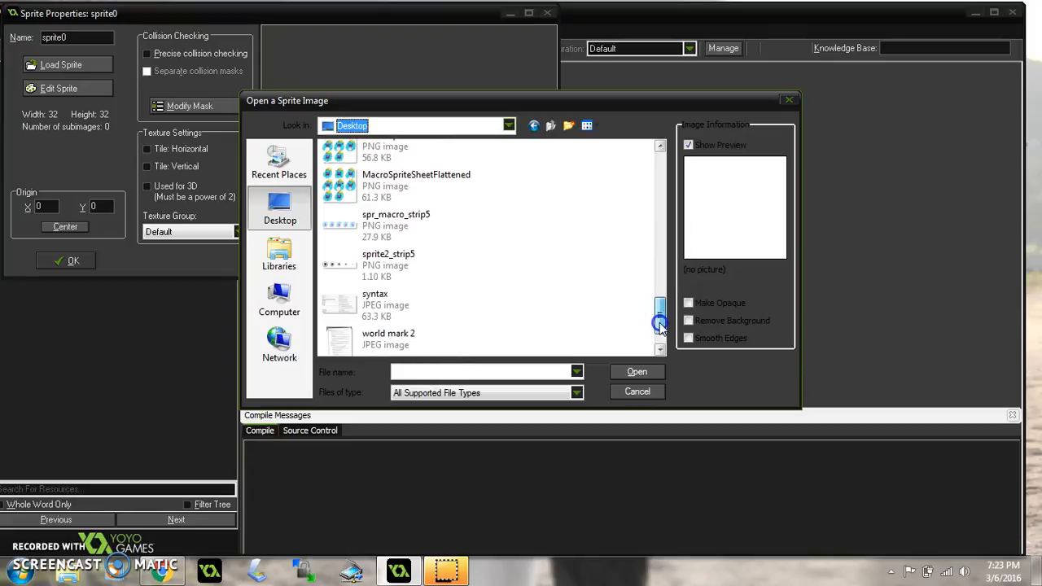
{"action": "left_click", "coordinate": [373, 269]}
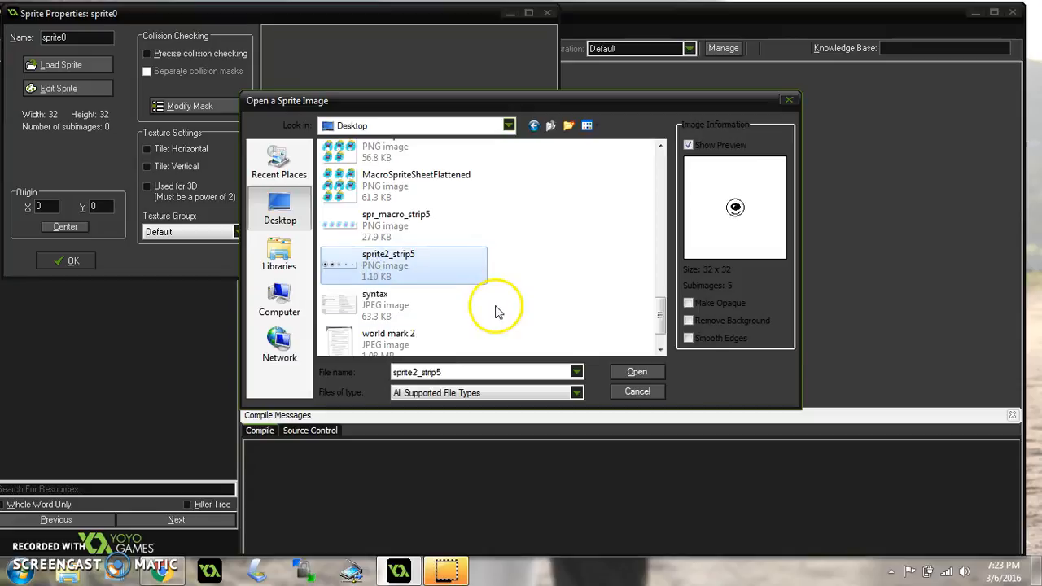
{"action": "left_click", "coordinate": [637, 372]}
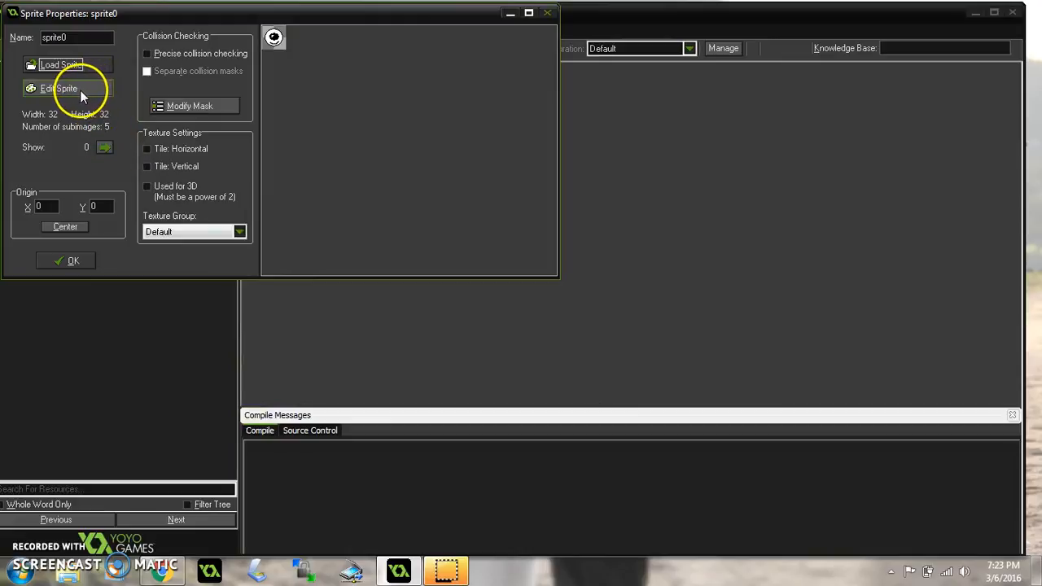
{"action": "left_click", "coordinate": [59, 88]}
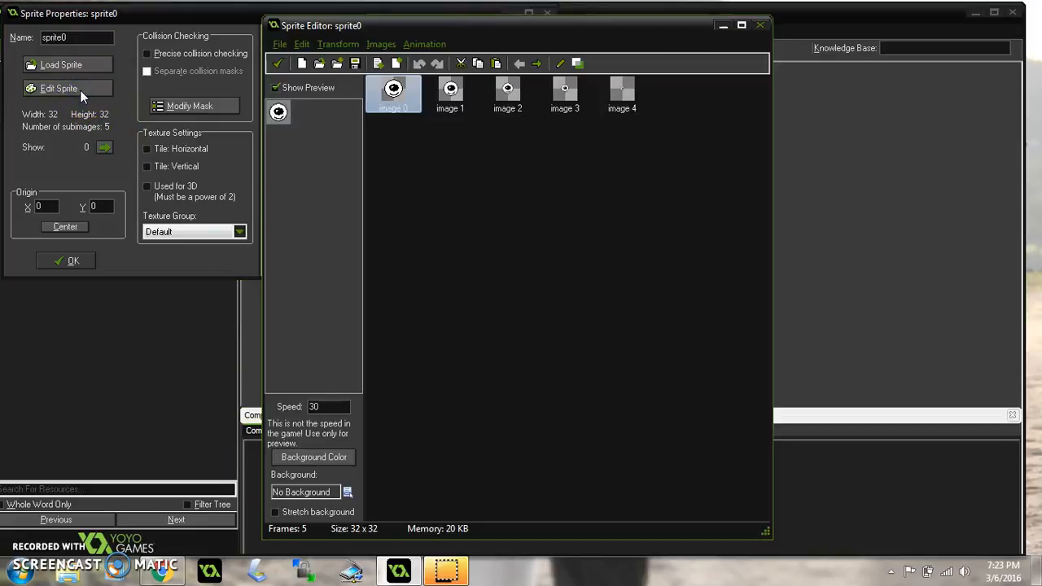